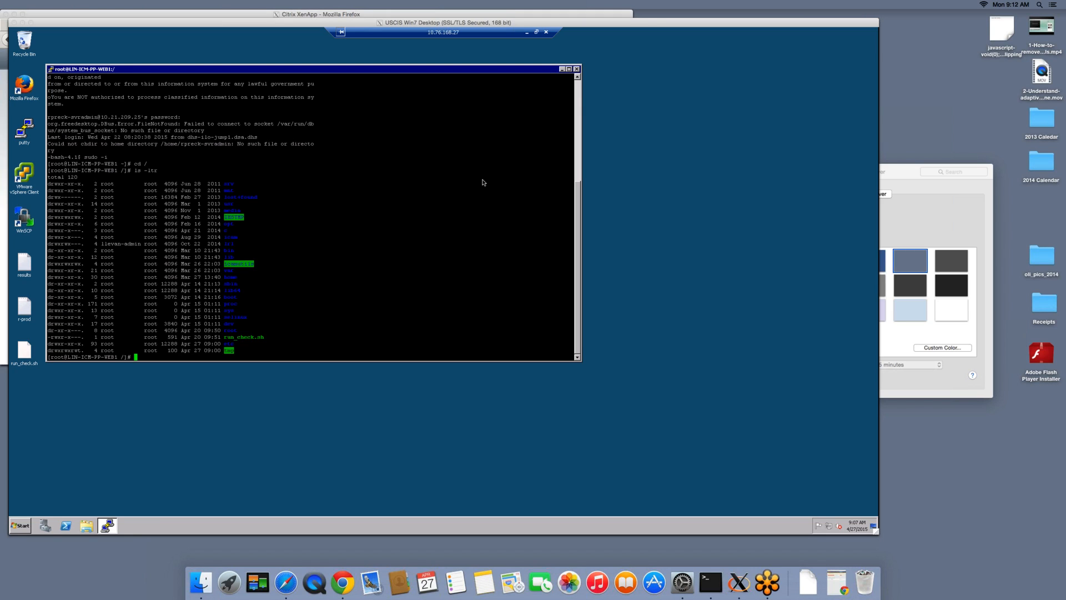
Display the contents of the run_check.sh script in the root directory of the PuTTY session
{"action": "left_click", "coordinate": [426, 195]}
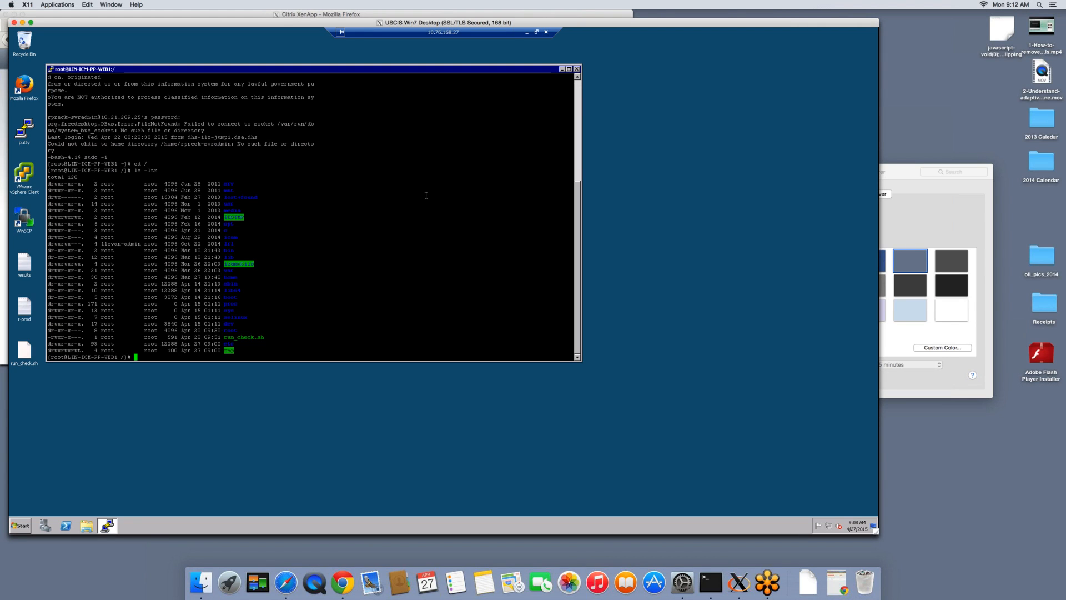
{"action": "type", "text": "cat "}
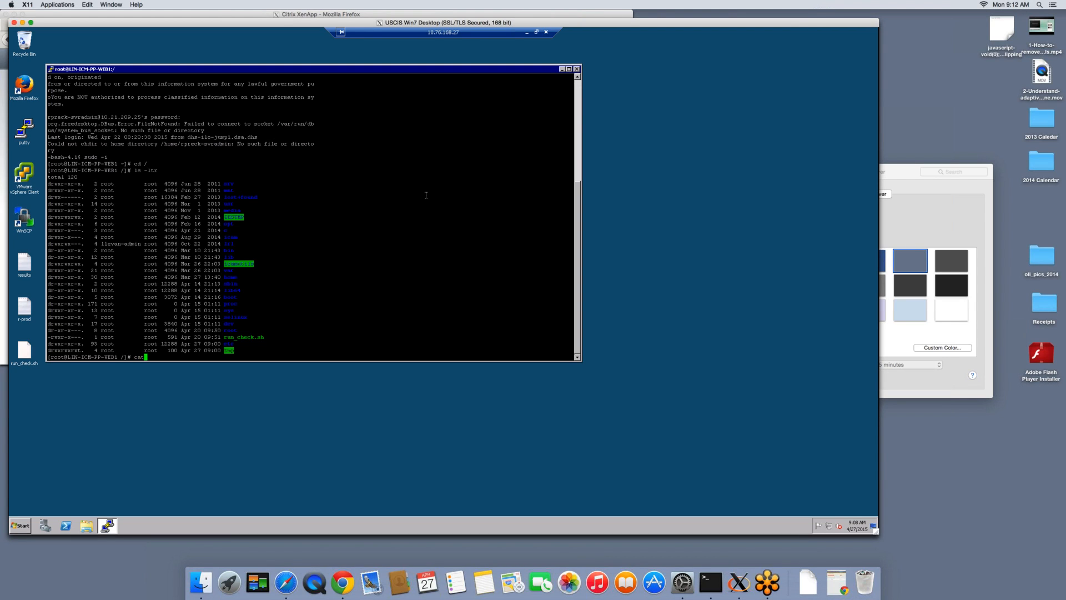
{"action": "type", "text": "run"}
{"action": "key", "text": "Tab"}
{"action": "key", "text": "Return"}
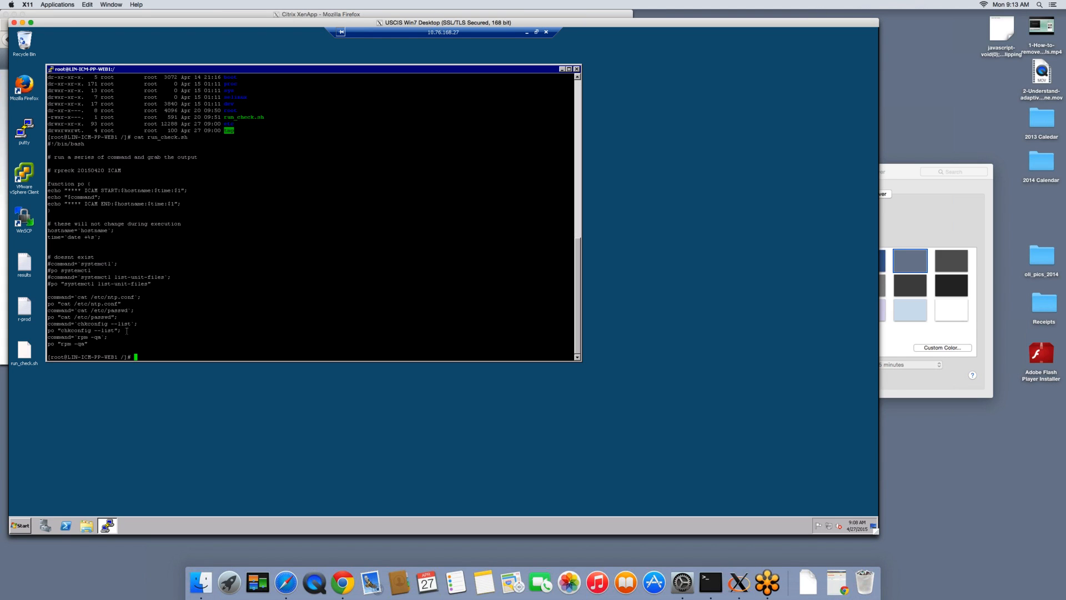
Review the script listing and execute run_check.sh from the current directory
{"action": "scroll", "coordinate": [127, 331], "scroll_direction": "up", "scroll_amount": 5}
{"action": "scroll", "coordinate": [111, 331], "scroll_direction": "down", "scroll_amount": 5}
{"action": "type", "text": "./ru"}
{"action": "key", "text": "Tab"}
{"action": "key", "text": "Return"}
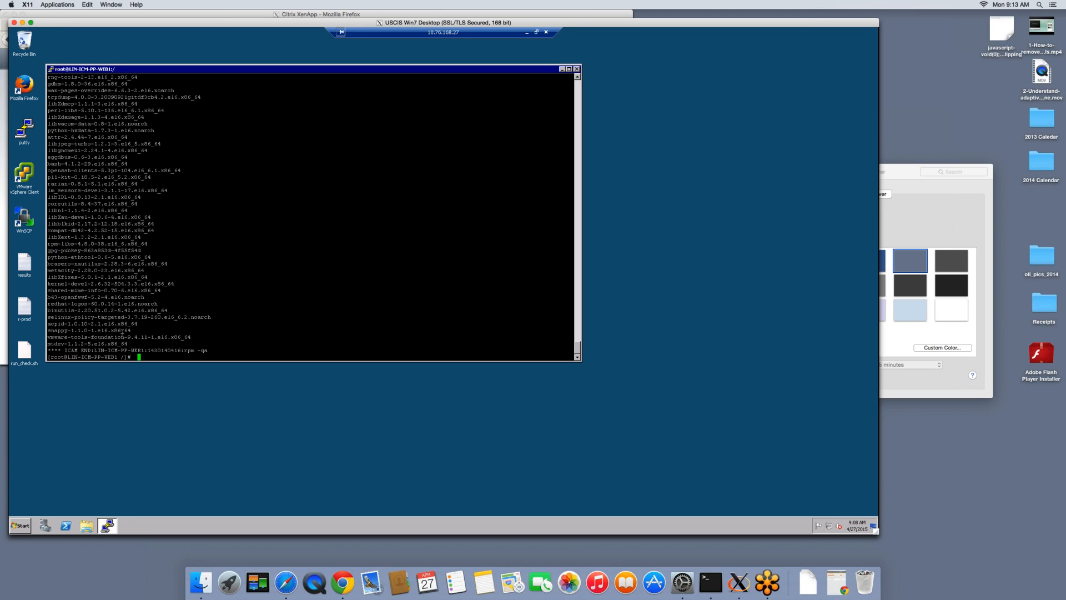
Run run_check.sh again with its output appended to myfile.txt, and view that file with more
{"action": "key", "text": "Up"}
{"action": "type", "text": "myfile.txt"}
{"action": "key", "text": "Return"}
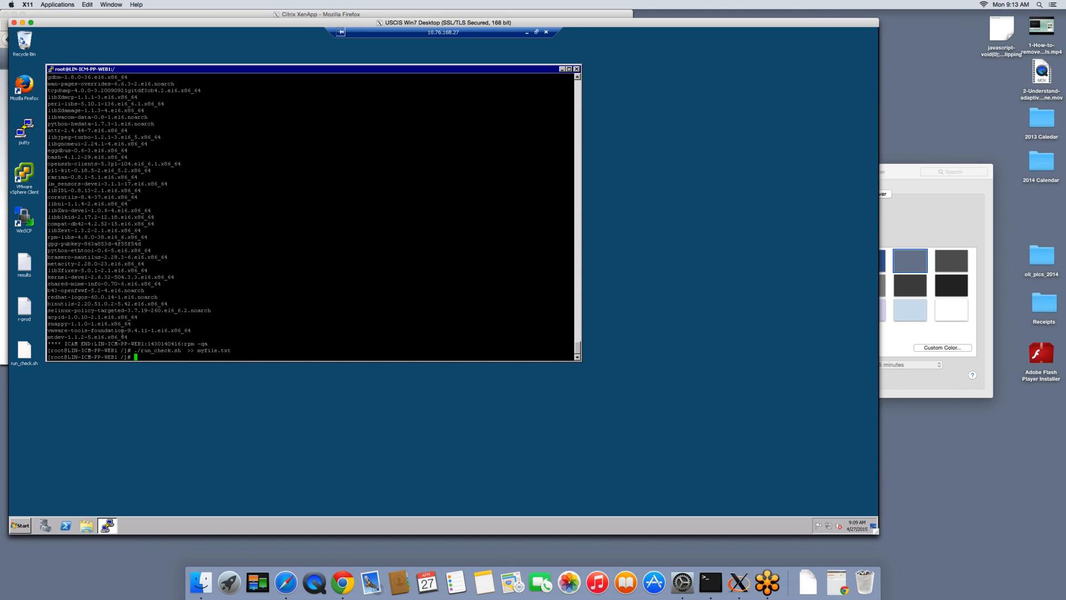
{"action": "type", "text": "more myfile.txt"}
{"action": "key", "text": "Return"}
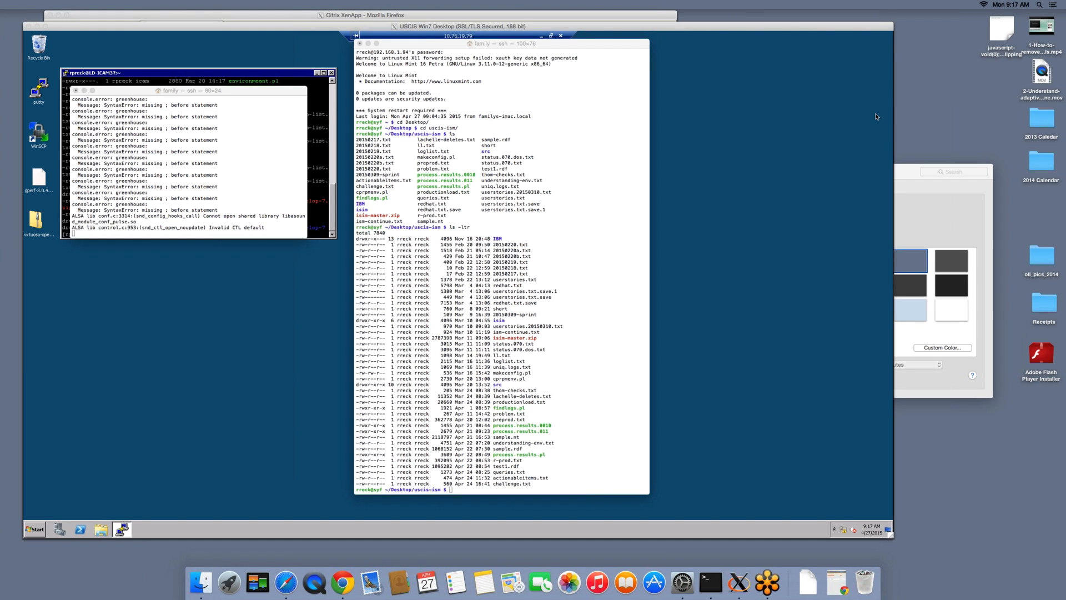
In the local Terminal's uscis-ism folder, open r-prod.txt with more
{"action": "left_click", "coordinate": [568, 271]}
{"action": "type", "text": "more "}
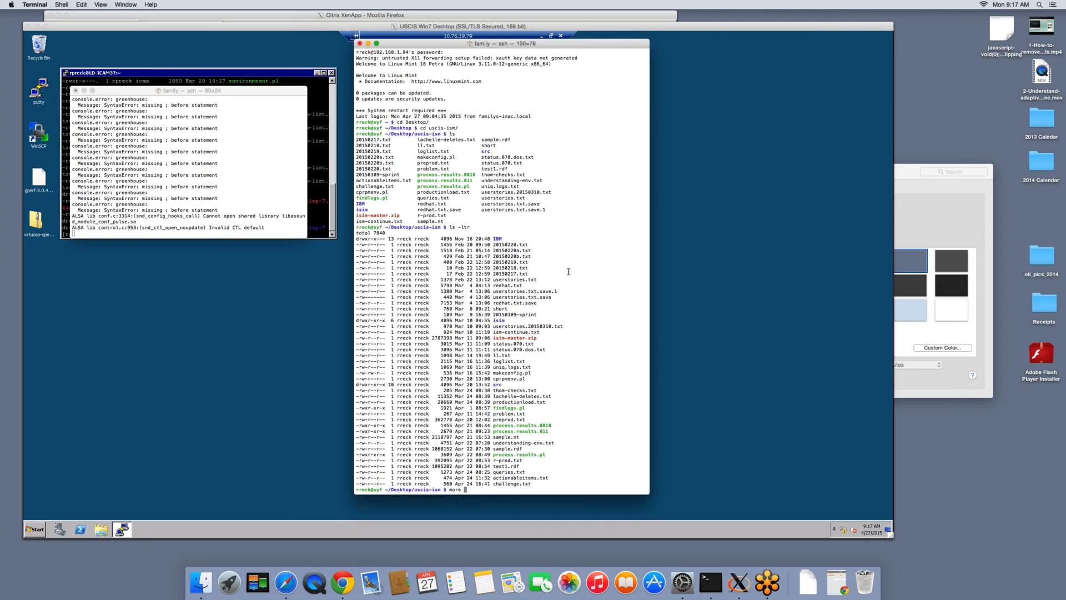
{"action": "type", "text": "r-"}
{"action": "key", "text": "Tab"}
{"action": "key", "text": "Return"}
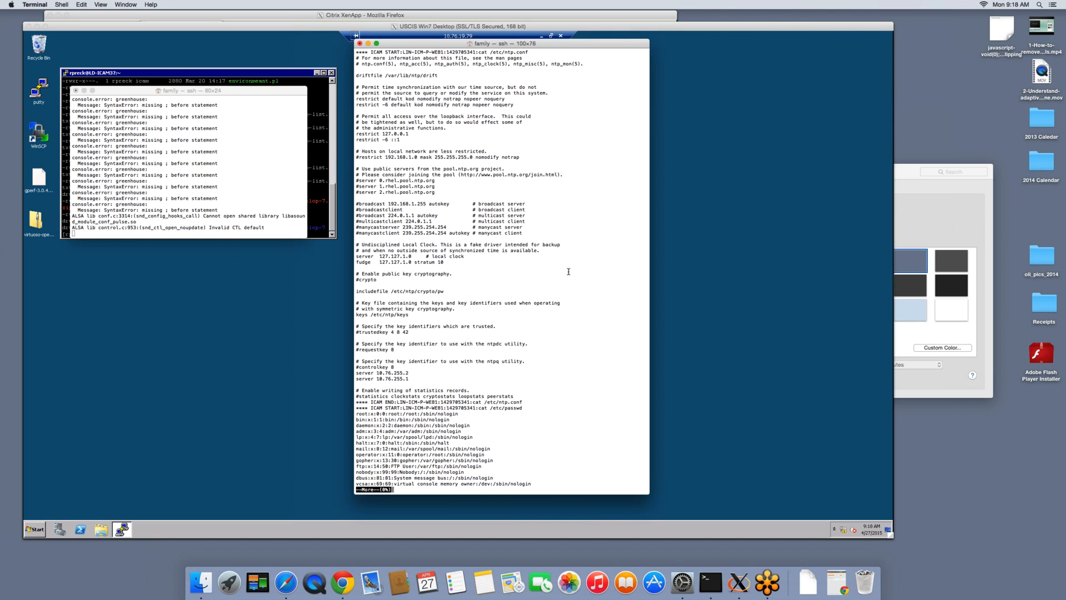
Page through the collected machine data in r-prod.txt and quit the pager to return to the shell prompt
{"action": "key", "text": "Return"}
{"action": "key", "text": "Return"}
{"action": "key", "text": "Return"}
{"action": "key", "text": "Return"}
{"action": "key", "text": "Return"}
{"action": "key", "text": "Return"}
{"action": "key", "text": "Return"}
{"action": "key", "text": "Return"}
{"action": "key", "text": "Return"}
{"action": "key", "text": "Return"}
{"action": "key", "text": "Return"}
{"action": "key", "text": "Return"}
{"action": "key", "text": "Return"}
{"action": "key", "text": "Return"}
{"action": "key", "text": "Return"}
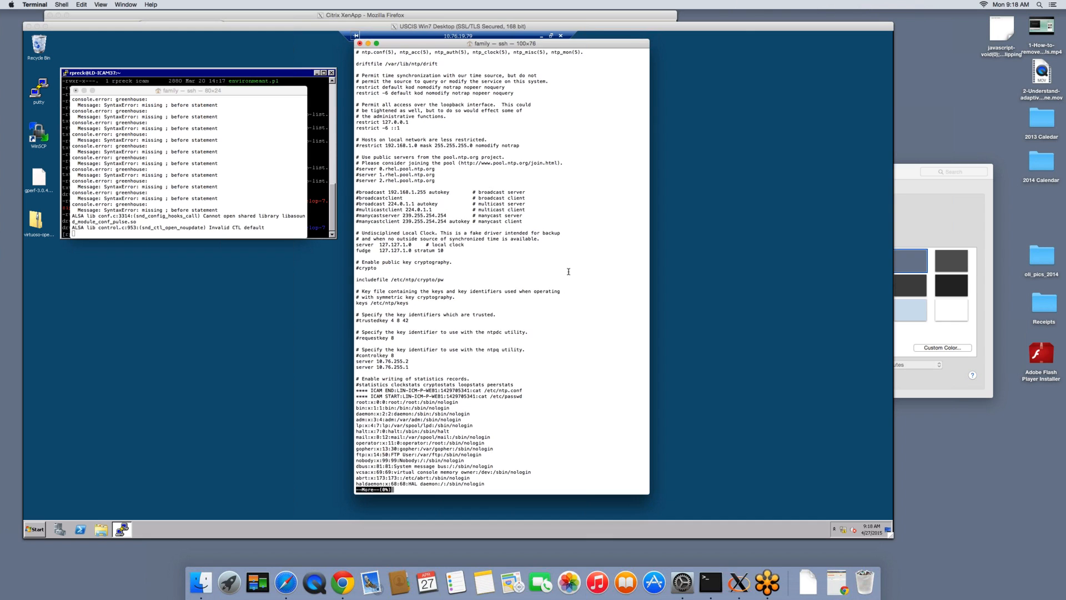
{"action": "key", "text": "Return"}
{"action": "key", "text": "Return"}
{"action": "key", "text": "Return"}
{"action": "key", "text": "Return"}
{"action": "key", "text": "Return"}
{"action": "key", "text": "Return"}
{"action": "key", "text": "Return"}
{"action": "key", "text": "Return"}
{"action": "key", "text": "Return"}
{"action": "key", "text": "Return"}
{"action": "key", "text": "Return"}
{"action": "key", "text": "Return"}
{"action": "key", "text": "Return"}
{"action": "key", "text": "Return"}
{"action": "key", "text": "Return"}
{"action": "key", "text": "Return"}
{"action": "key", "text": "Return"}
{"action": "key", "text": "Return"}
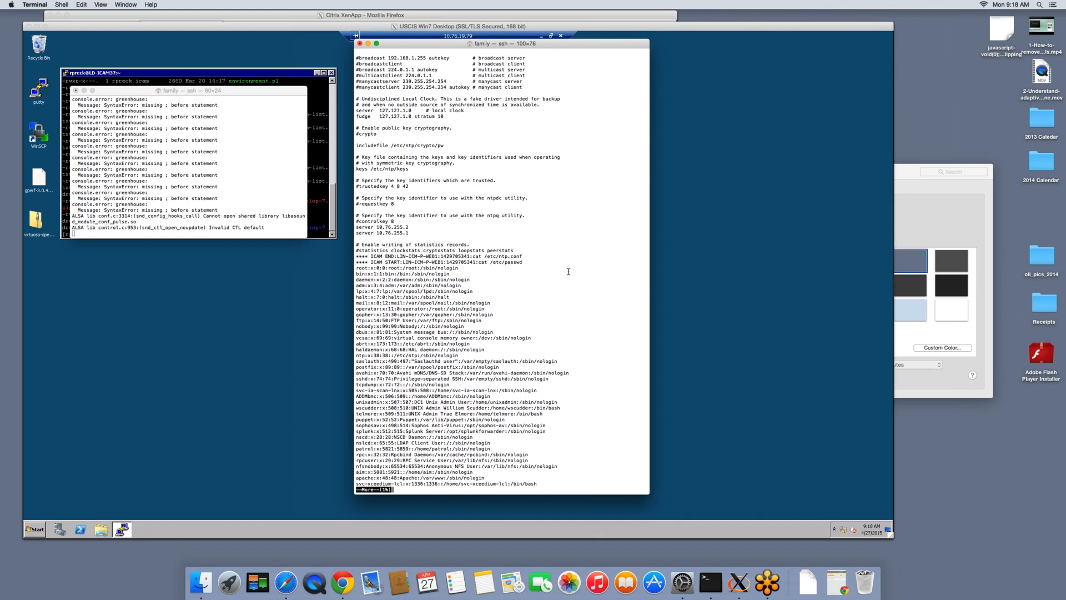
{"action": "key", "text": "Return"}
{"action": "key", "text": "Return"}
{"action": "key", "text": "Return"}
{"action": "key", "text": "Return"}
{"action": "key", "text": "Return"}
{"action": "key", "text": "Return"}
{"action": "key", "text": "Return"}
{"action": "key", "text": "Return"}
{"action": "key", "text": "Return"}
{"action": "key", "text": "Return"}
{"action": "key", "text": "Return"}
{"action": "key", "text": "Return"}
{"action": "key", "text": "Return"}
{"action": "key", "text": "Return"}
{"action": "key", "text": "Return"}
{"action": "key", "text": "Return"}
{"action": "key", "text": "Return"}
{"action": "key", "text": "Return"}
{"action": "key", "text": "Return"}
{"action": "key", "text": "Return"}
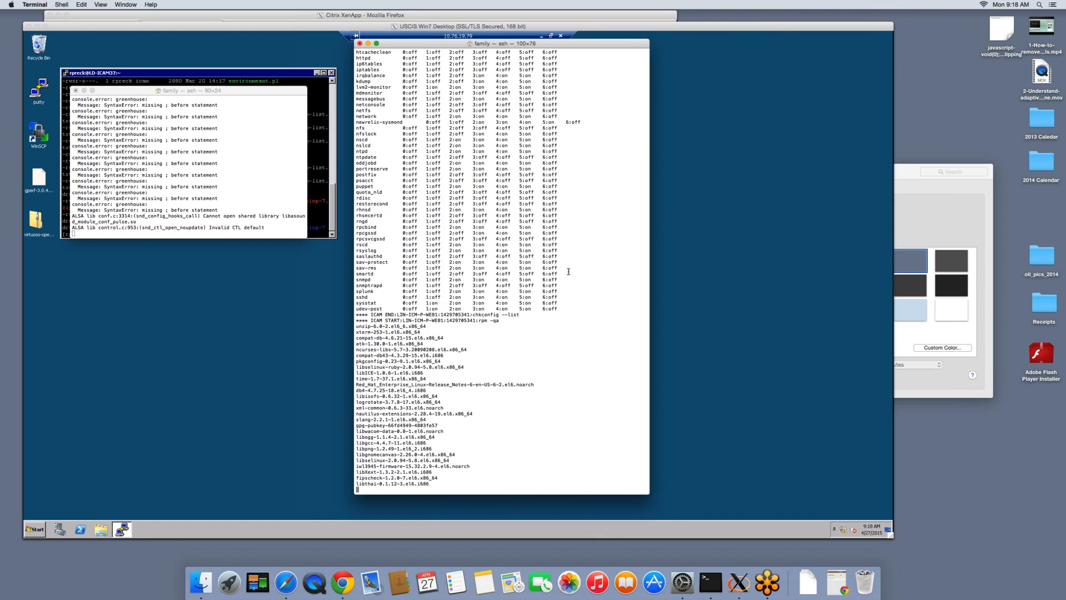
{"action": "key", "text": "space"}
{"action": "key", "text": "space"}
{"action": "key", "text": "space"}
{"action": "key", "text": "space"}
{"action": "key", "text": "space"}
{"action": "key", "text": "space"}
{"action": "key", "text": "space"}
{"action": "key", "text": "space"}
{"action": "key", "text": "space"}
{"action": "key", "text": "space"}
{"action": "key", "text": "space"}
{"action": "key", "text": "space"}
{"action": "key", "text": "space"}
{"action": "key", "text": "space"}
{"action": "key", "text": "space"}
{"action": "key", "text": "space"}
{"action": "key", "text": "space"}
{"action": "key", "text": "space"}
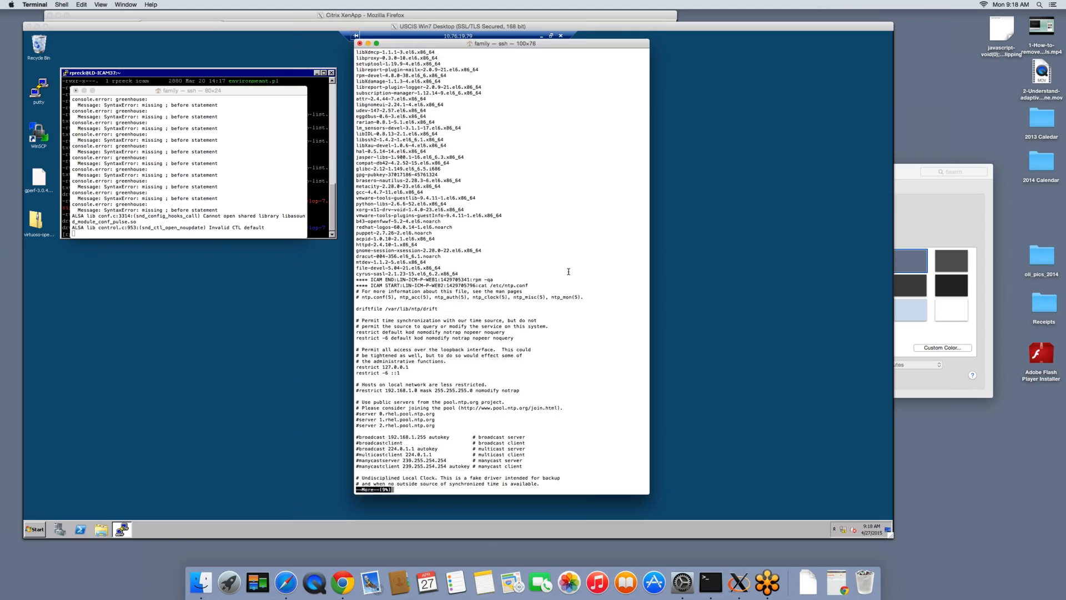
{"action": "key", "text": "space"}
{"action": "key", "text": "space"}
{"action": "key", "text": "space"}
{"action": "key", "text": "space"}
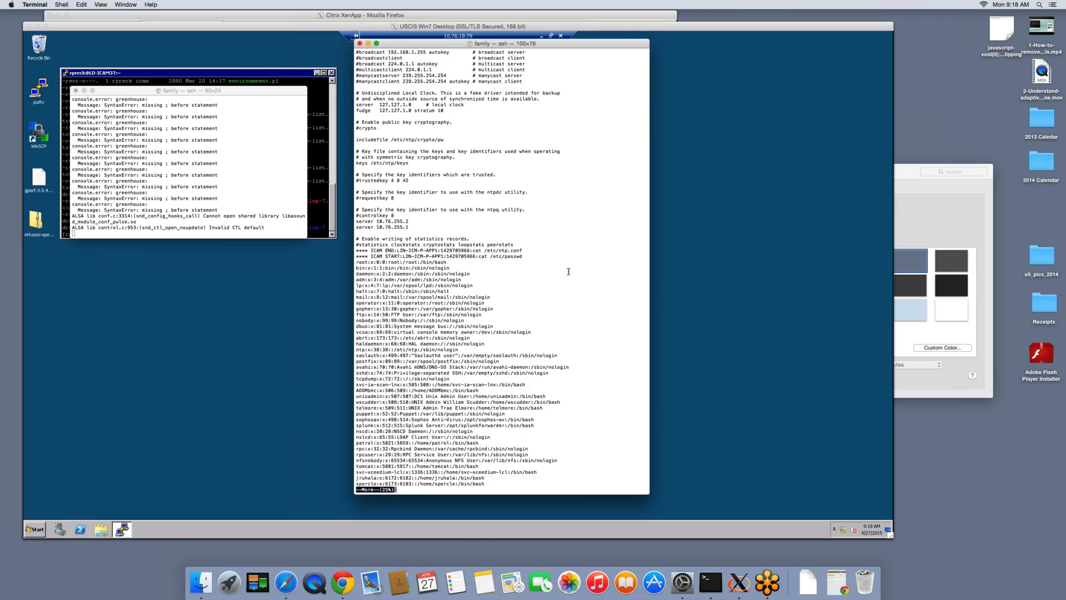
{"action": "key", "text": "space"}
{"action": "key", "text": "space"}
{"action": "key", "text": "space"}
{"action": "key", "text": "space"}
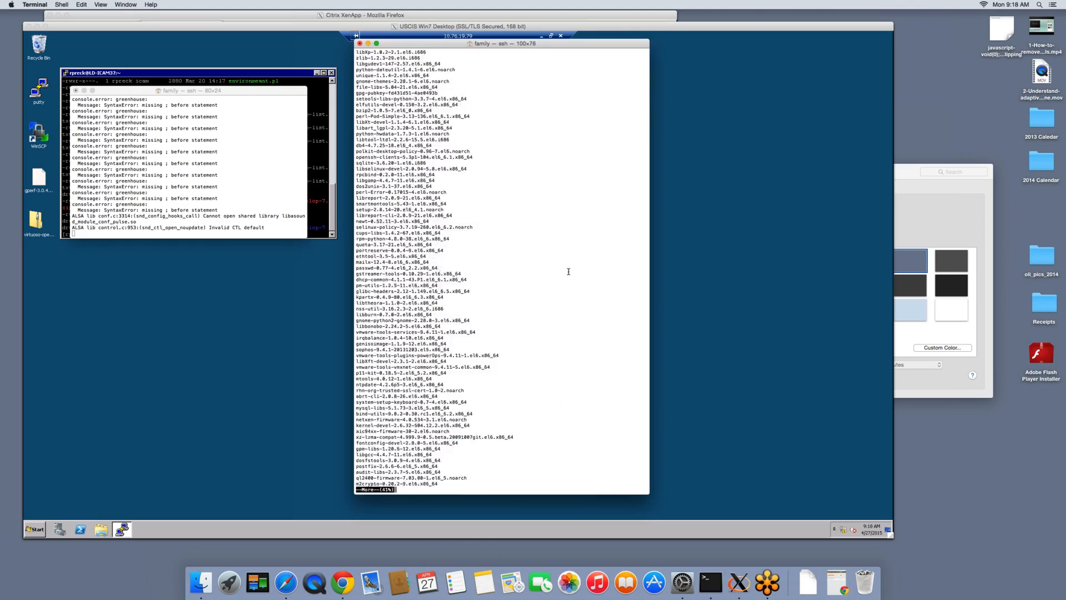
{"action": "key", "text": "q"}
{"action": "key", "text": "Return"}
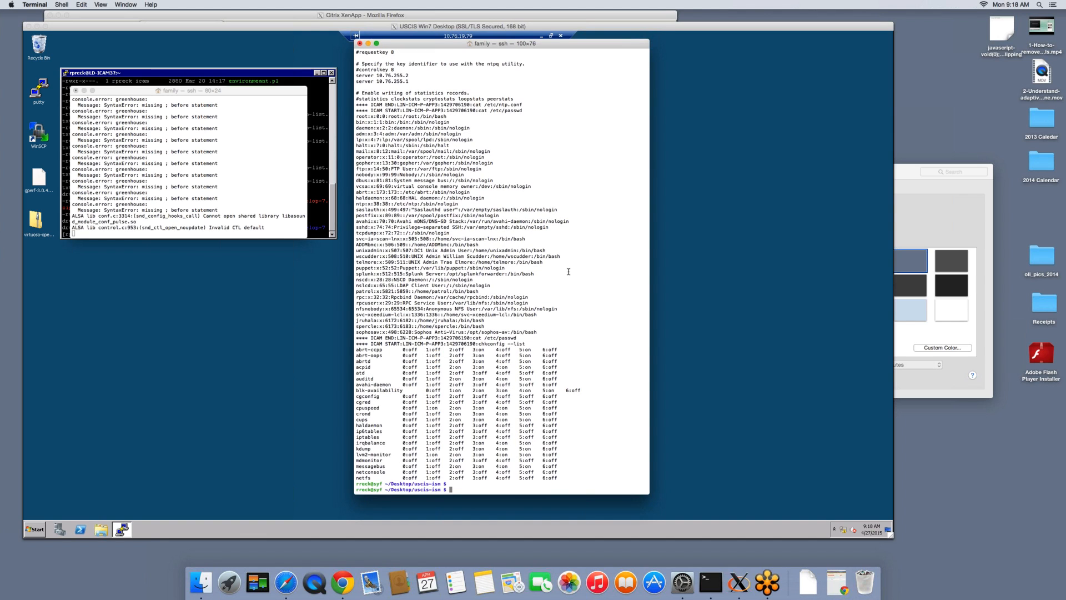
View the process.results.pl Perl script with more and page through it to the end
{"action": "type", "text": "more proc"}
{"action": "key", "text": "Tab"}
{"action": "type", "text": "pl"}
{"action": "key", "text": "Return"}
{"action": "key", "text": "Return"}
{"action": "key", "text": "Return"}
{"action": "key", "text": "Return"}
{"action": "key", "text": "Return"}
{"action": "key", "text": "Return"}
{"action": "key", "text": "Return"}
{"action": "key", "text": "Return"}
{"action": "key", "text": "Return"}
{"action": "key", "text": "Return"}
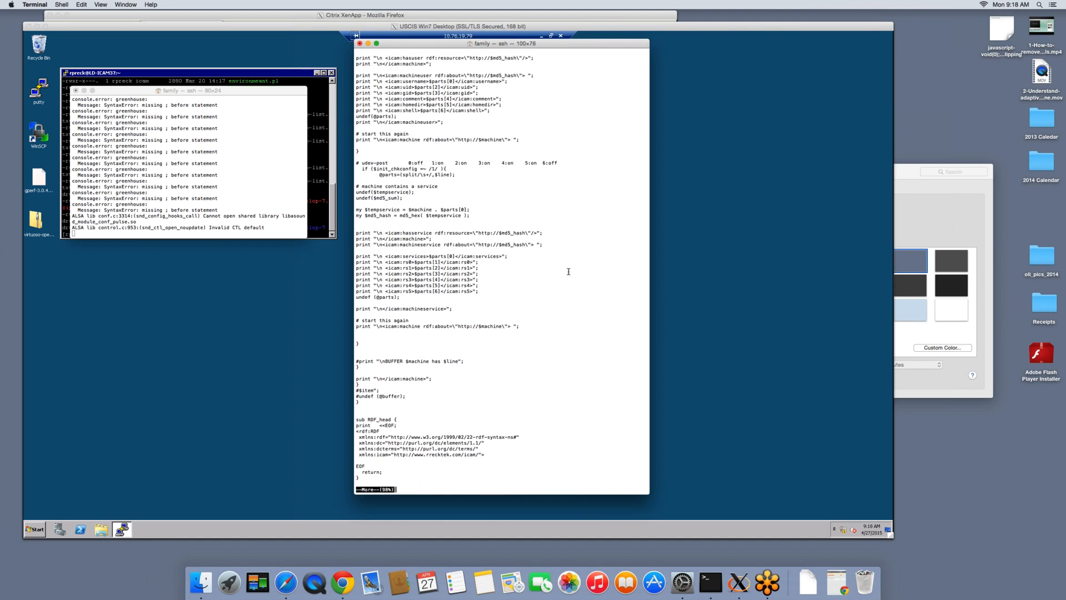
{"action": "key", "text": "Return"}
{"action": "key", "text": "Return"}
{"action": "key", "text": "Return"}
{"action": "key", "text": "Return"}
{"action": "key", "text": "Return"}
{"action": "key", "text": "Return"}
{"action": "key", "text": "Return"}
{"action": "key", "text": "Return"}
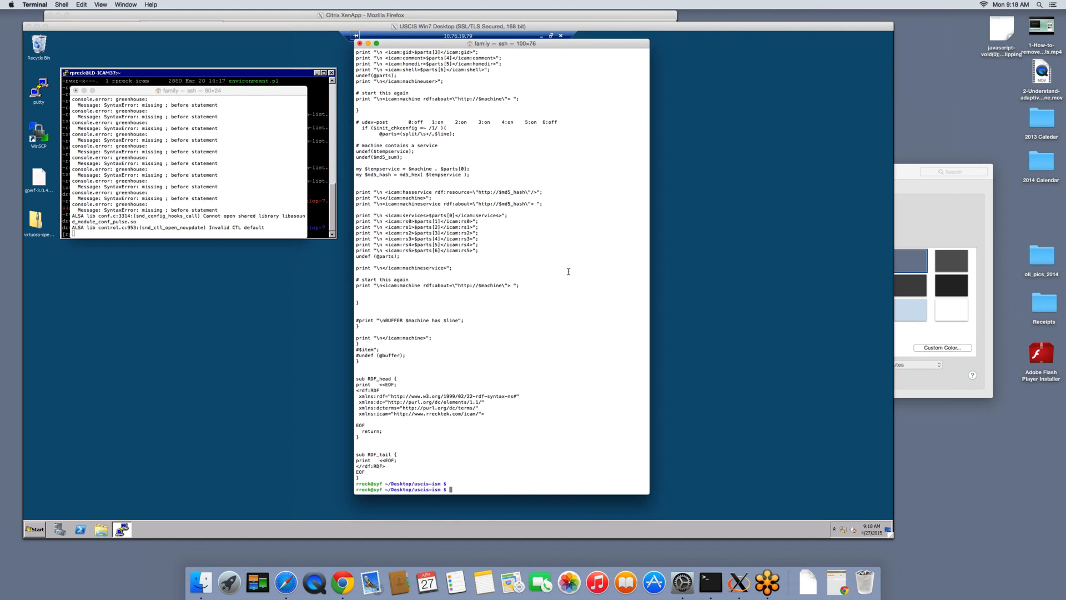
Run process.results.pl with the -f option on r-prod.txt to print the data as RDF
{"action": "type", "text": "./process.results.pl -f r-p"}
{"action": "key", "text": "Tab"}
{"action": "key", "text": "Return"}
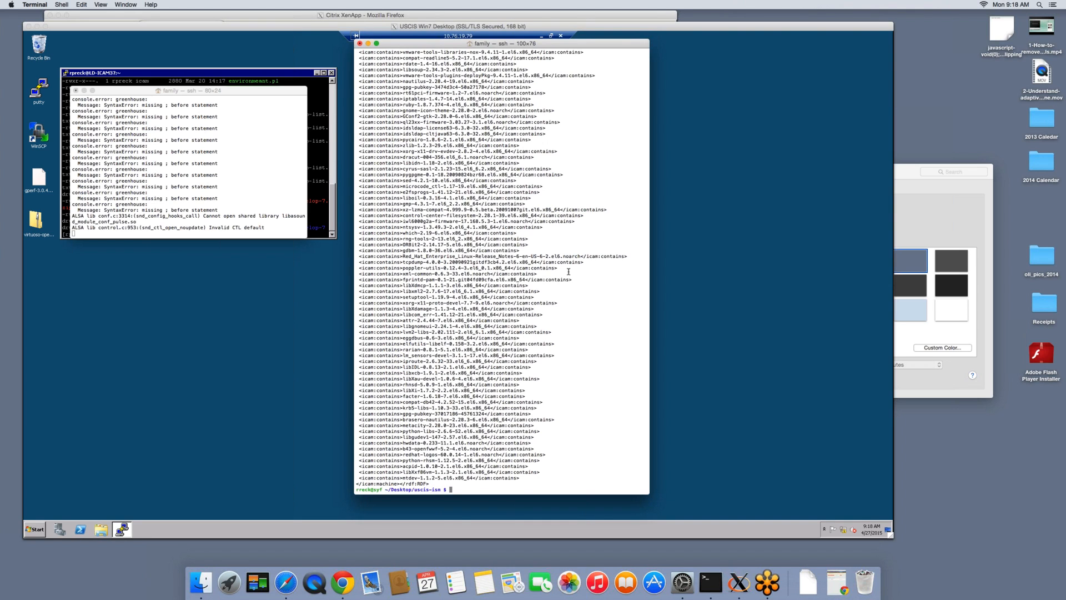
Rerun process.results.pl on r-prod.txt with the output appended to loadthis.rdf
{"action": "key", "text": "Up"}
{"action": "type", "text": ">> loadthis.rdf"}
{"action": "key", "text": "Return"}
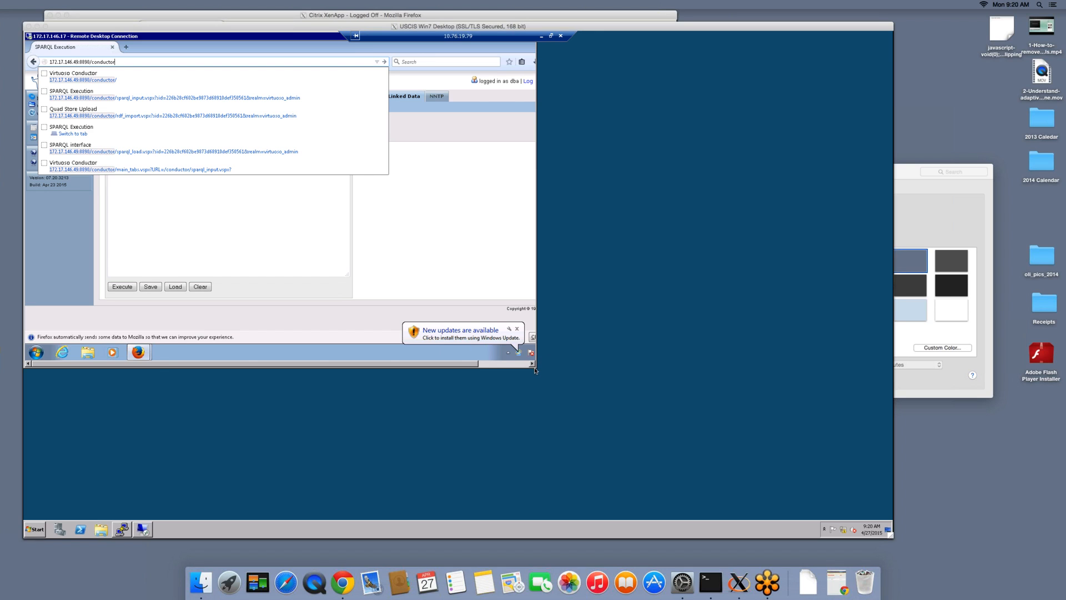
Switch to the Remote Desktop window showing Virtuoso Conductor and widen it to fit the whole browser
{"action": "left_click", "coordinate": [553, 387]}
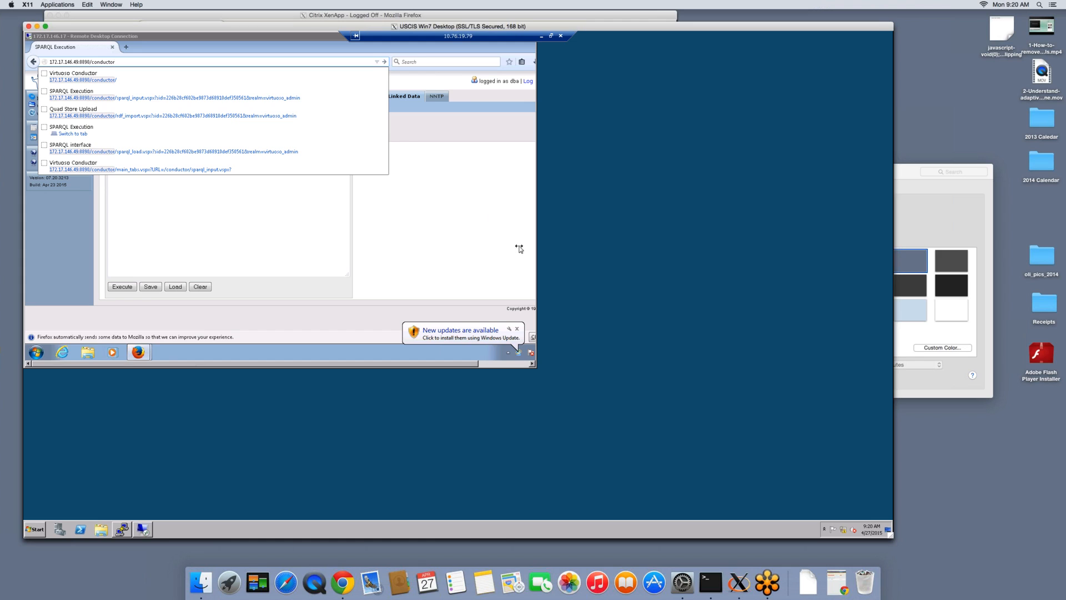
{"action": "left_click", "coordinate": [536, 253]}
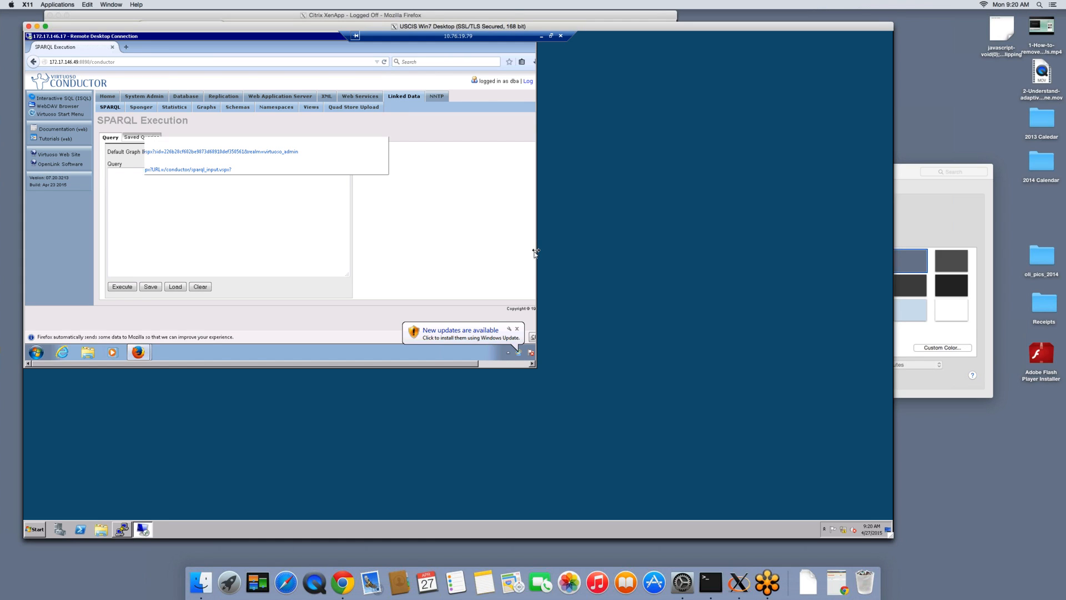
{"action": "left_click_drag", "start_coordinate": [564, 249], "coordinate": [783, 255]}
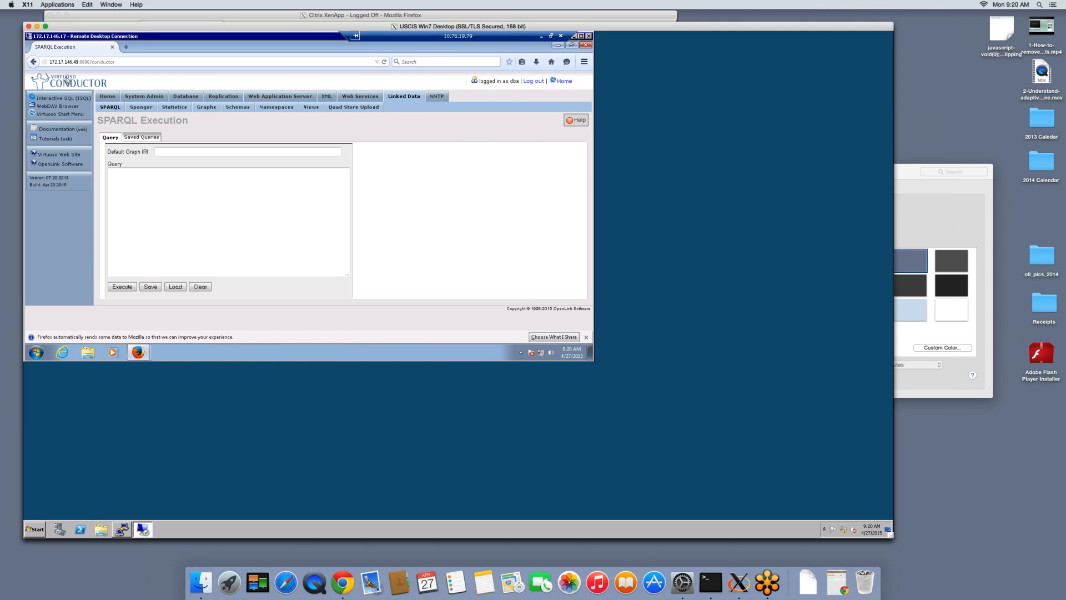
Load the Virtuoso Conductor address and log in to the database with the dba account and its filled-in password
{"action": "left_click", "coordinate": [386, 62]}
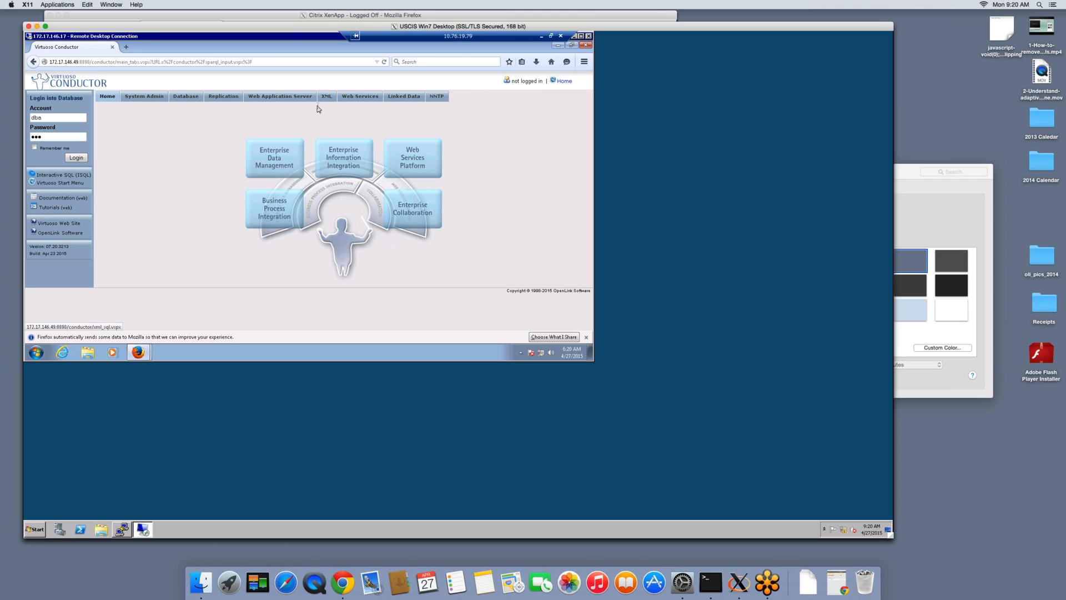
{"action": "left_click", "coordinate": [61, 117]}
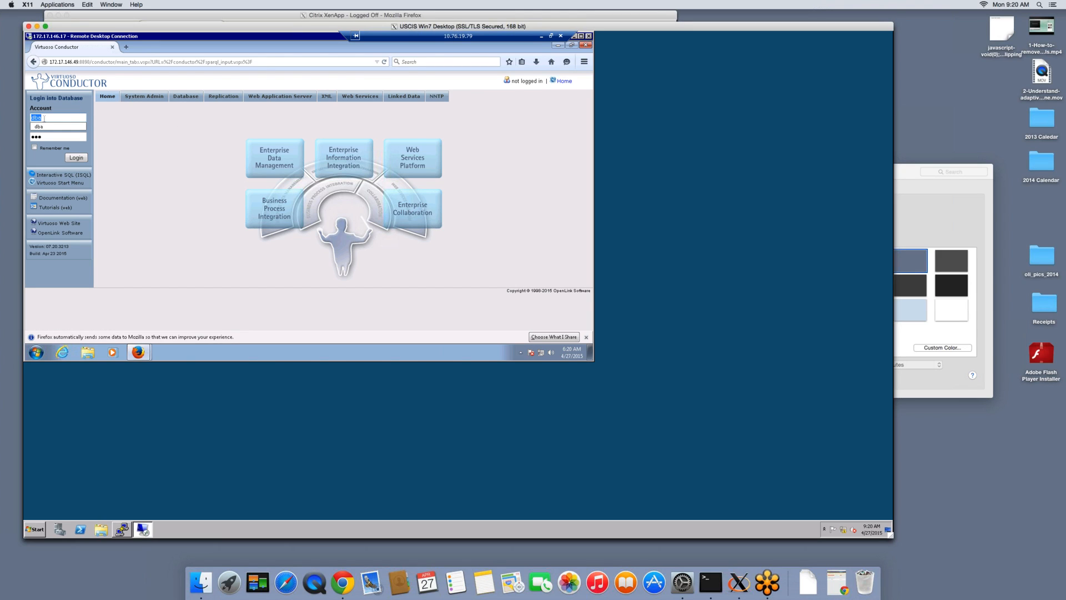
{"action": "double_click", "coordinate": [42, 118]}
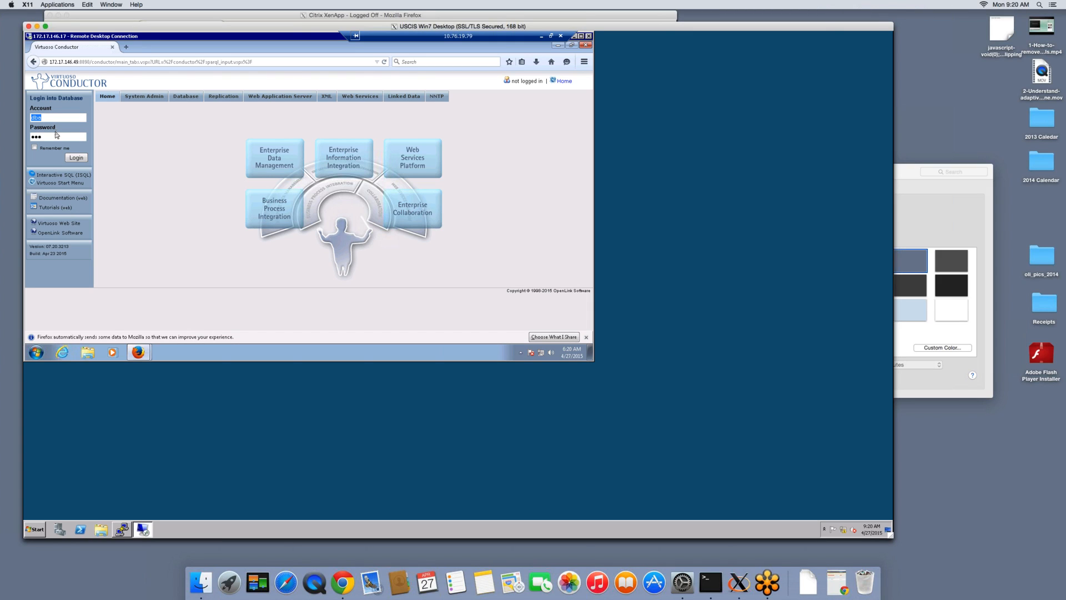
{"action": "left_click", "coordinate": [45, 118]}
{"action": "left_click", "coordinate": [48, 127]}
{"action": "left_click", "coordinate": [398, 100]}
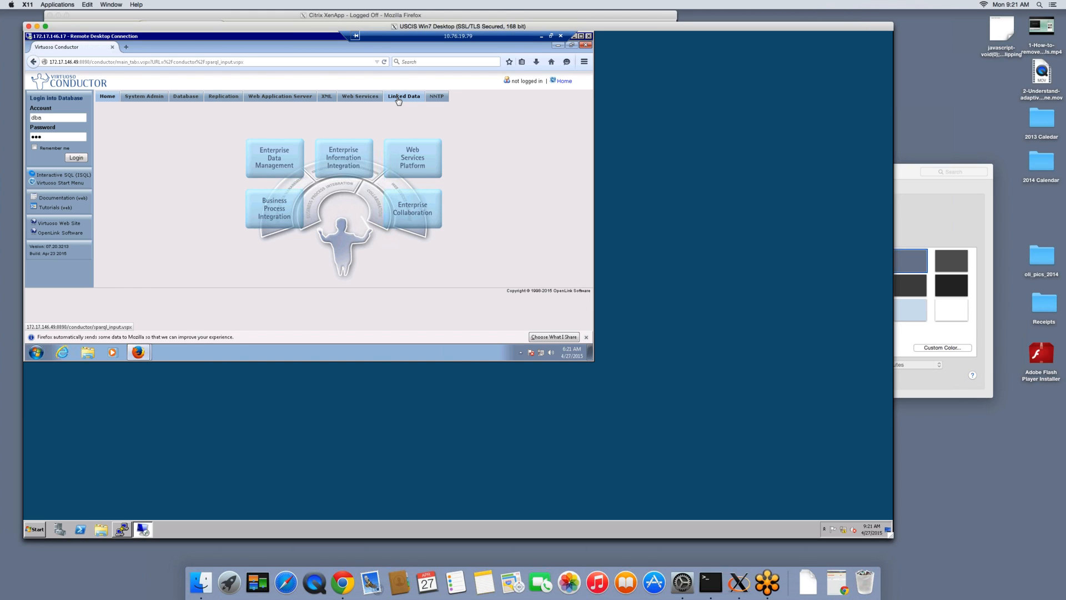
{"action": "left_click", "coordinate": [400, 97]}
{"action": "left_click", "coordinate": [82, 159]}
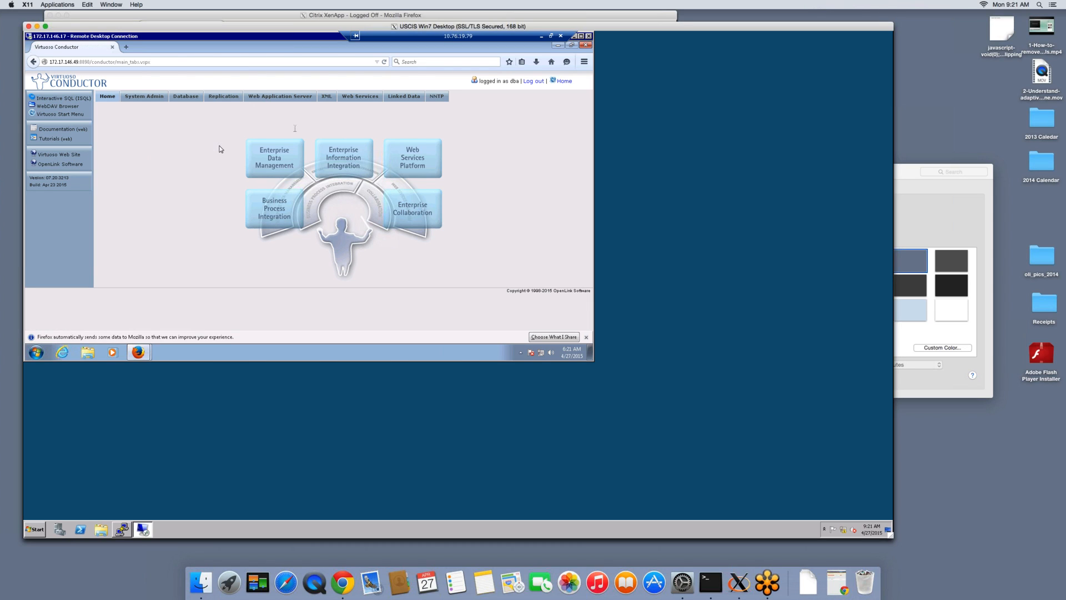
Open the Quad Store Upload page in the Linked Data section
{"action": "left_click", "coordinate": [397, 100]}
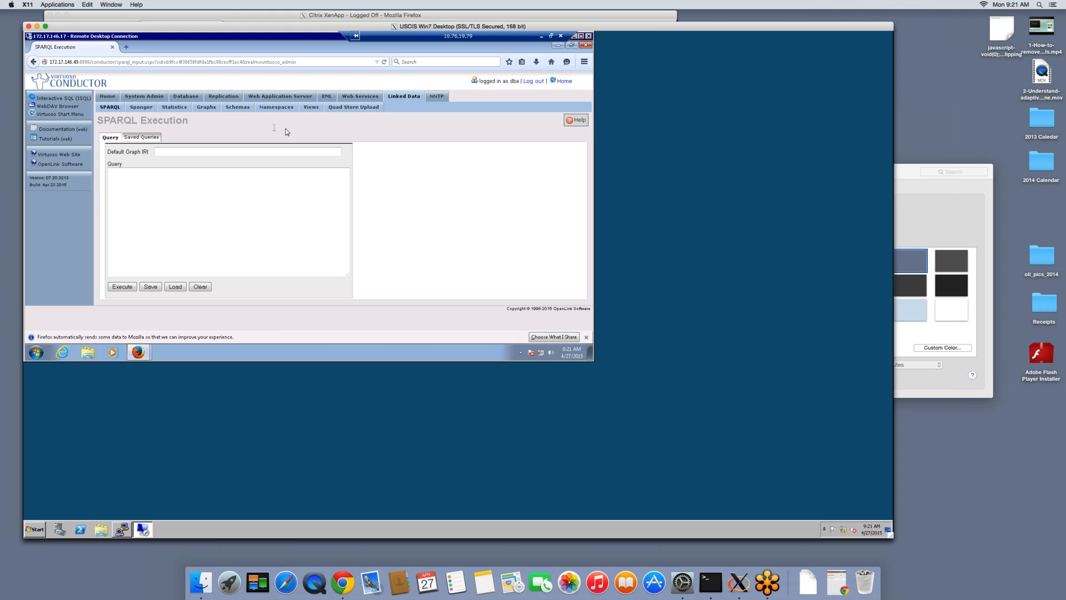
{"action": "left_click", "coordinate": [332, 108]}
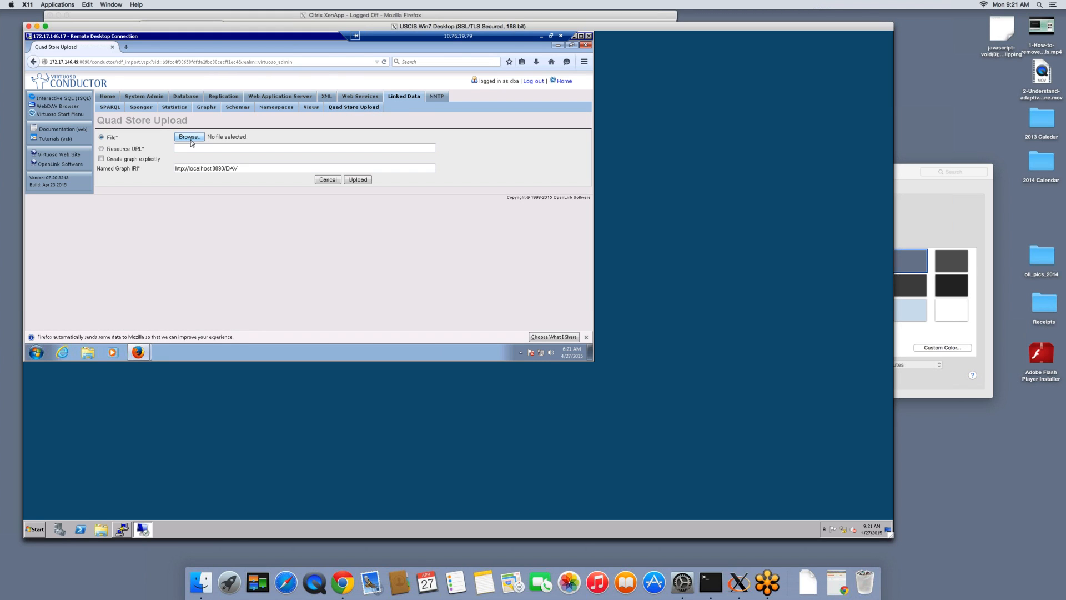
{"action": "left_click", "coordinate": [188, 137]}
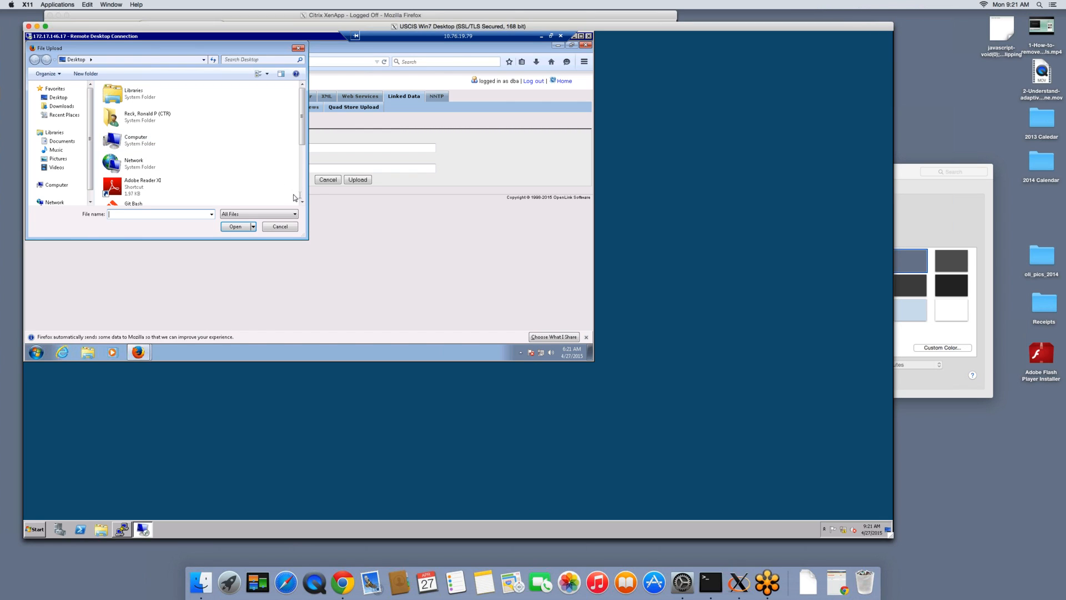
{"action": "scroll", "coordinate": [303, 198], "scroll_direction": "down", "scroll_amount": 3}
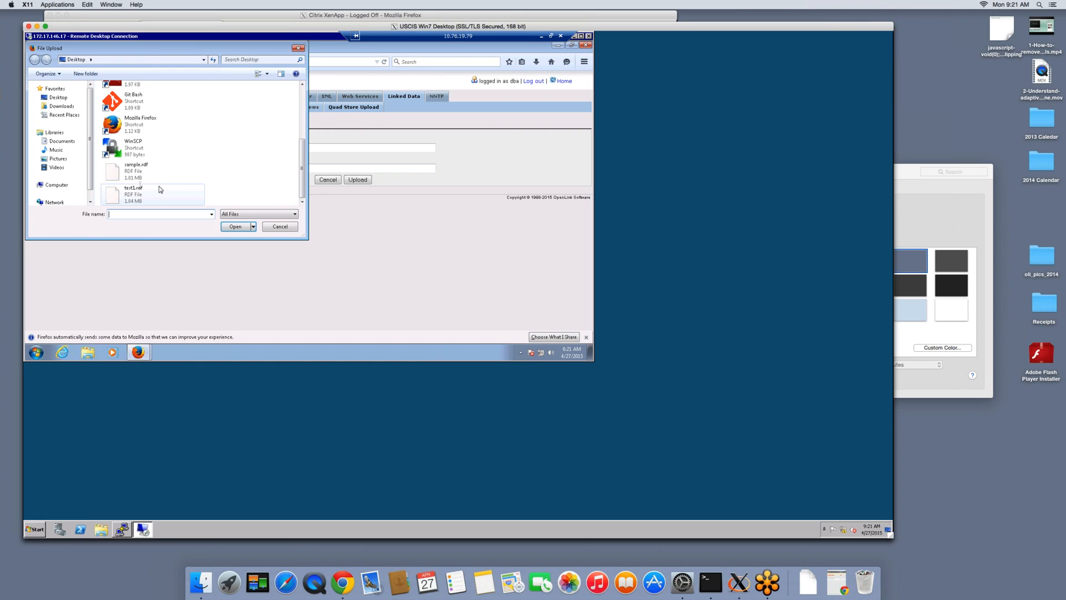
{"action": "left_click", "coordinate": [140, 188]}
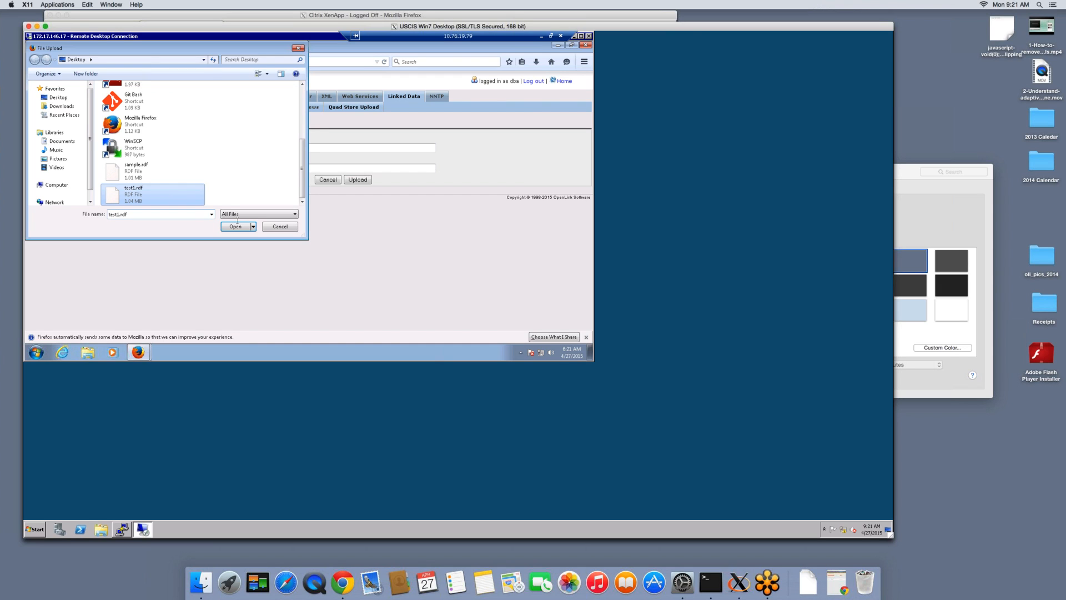
{"action": "left_click", "coordinate": [281, 227]}
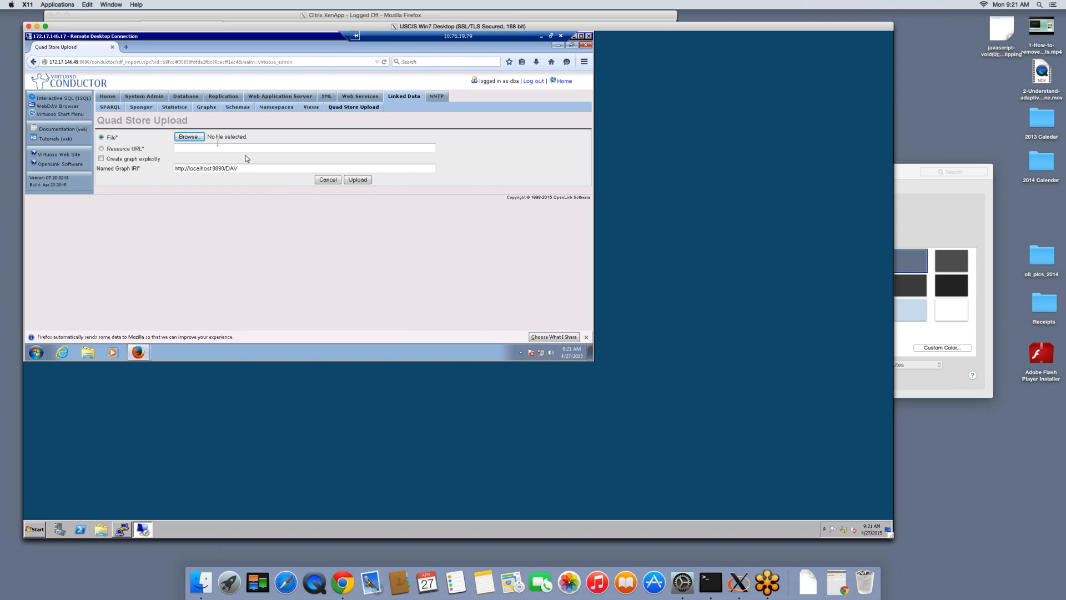
Open the SPARQL Execution page with its blank query form
{"action": "left_click", "coordinate": [112, 110]}
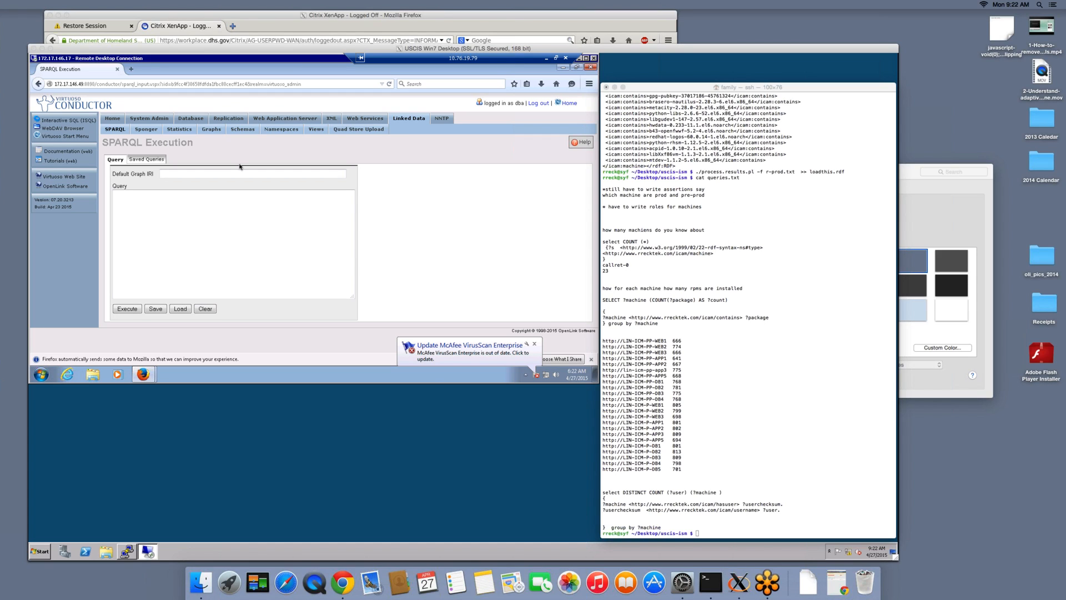
{"action": "left_click", "coordinate": [123, 129]}
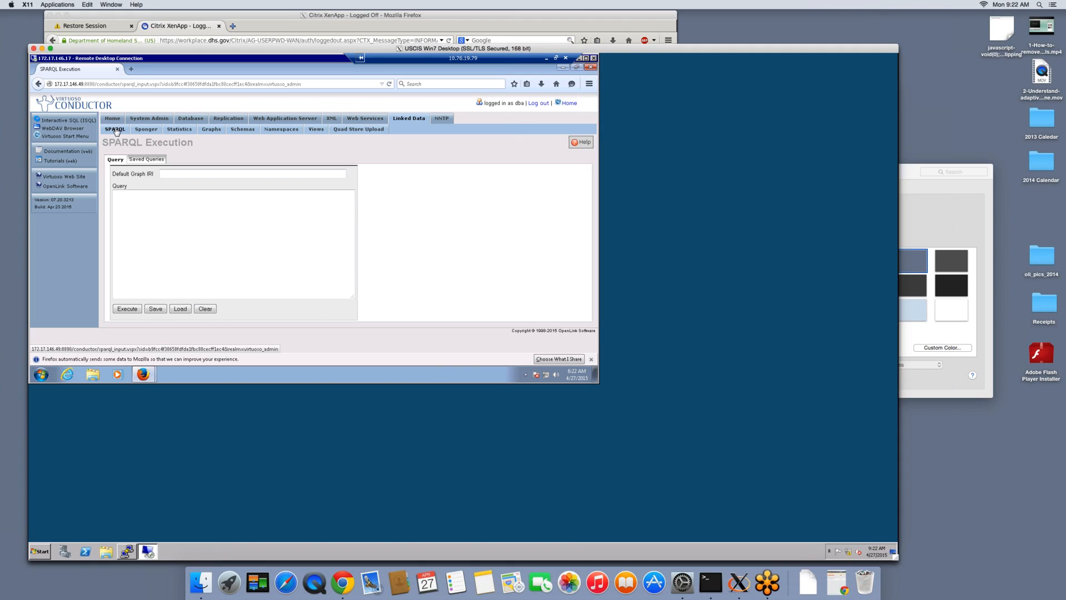
Check the Quad Store Upload page, return to SPARQL Execution and uncover the Terminal window listing the saved queries
{"action": "left_click", "coordinate": [370, 132]}
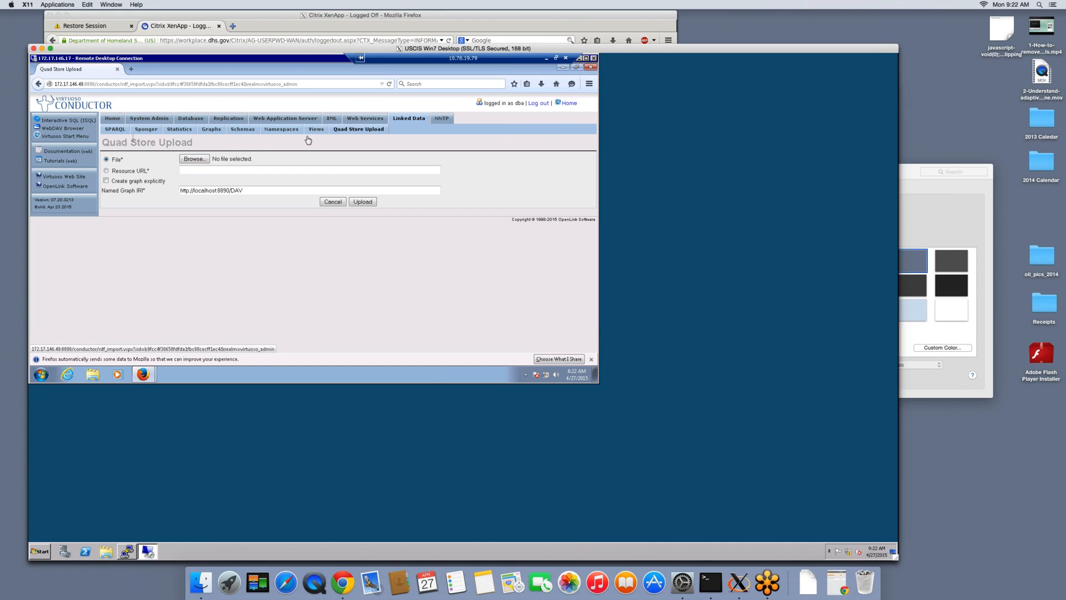
{"action": "left_click", "coordinate": [115, 129]}
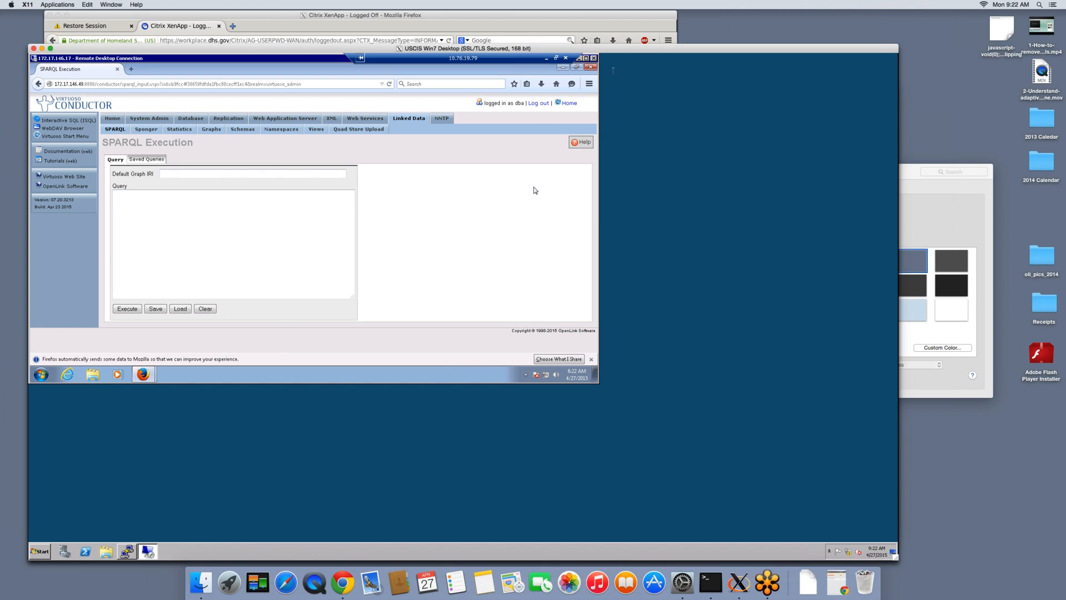
{"action": "left_click_drag", "start_coordinate": [650, 52], "coordinate": [651, 104]}
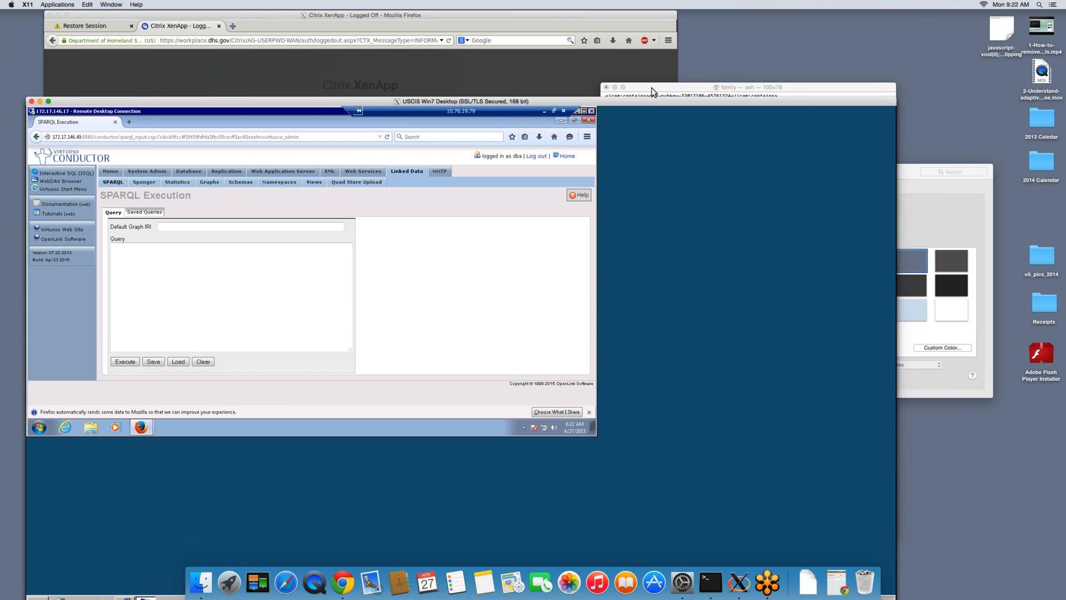
{"action": "left_click", "coordinate": [653, 90]}
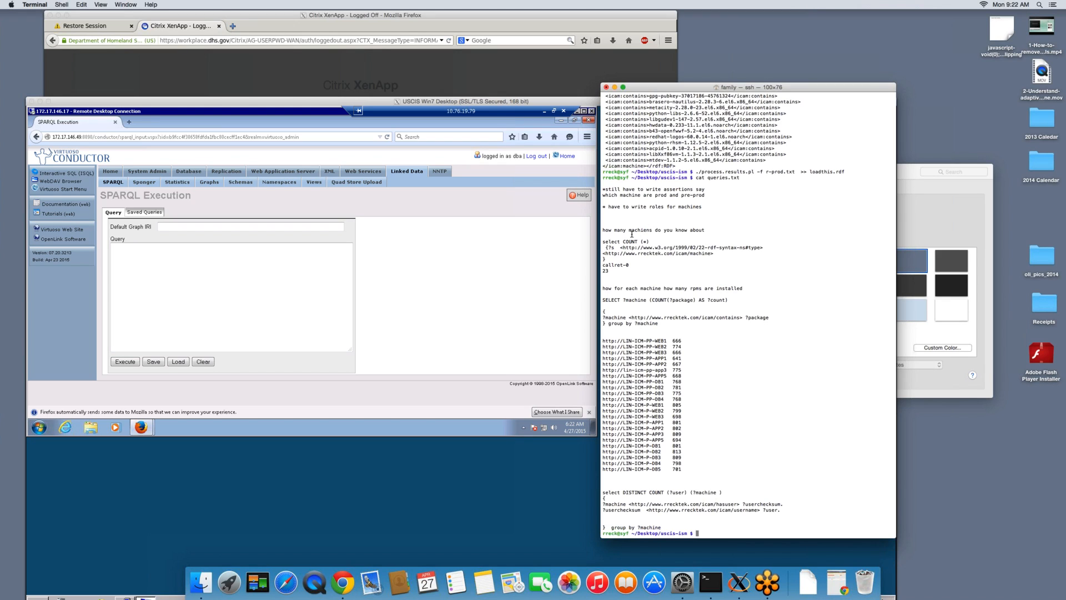
Try to transfer the selected machine-count query from the Terminal straight into the SPARQL query box
{"action": "left_click_drag", "start_coordinate": [611, 245], "coordinate": [627, 259]}
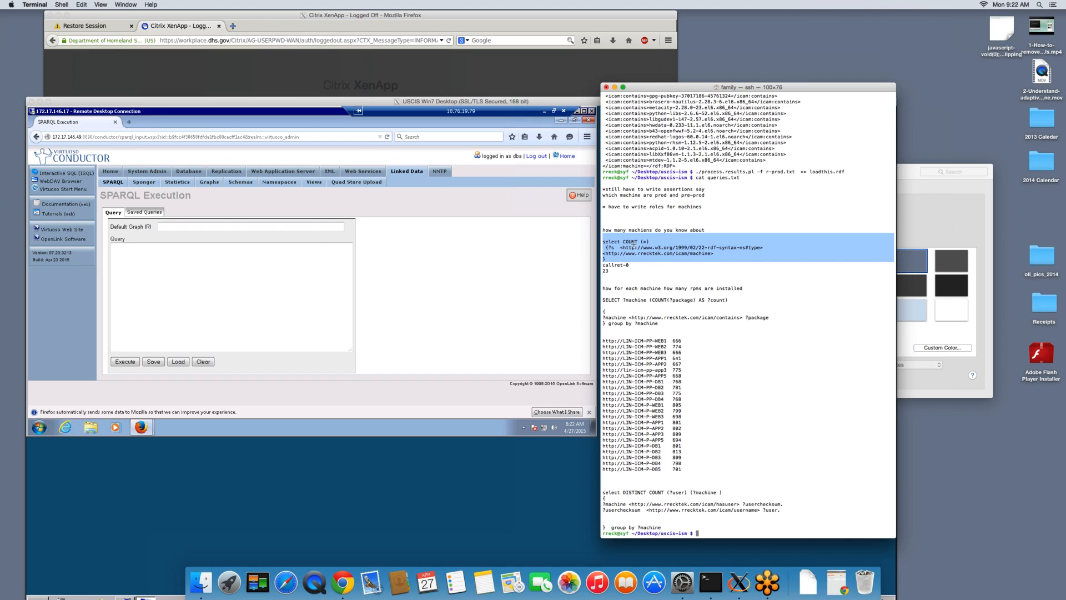
{"action": "left_click_drag", "start_coordinate": [634, 246], "coordinate": [347, 301]}
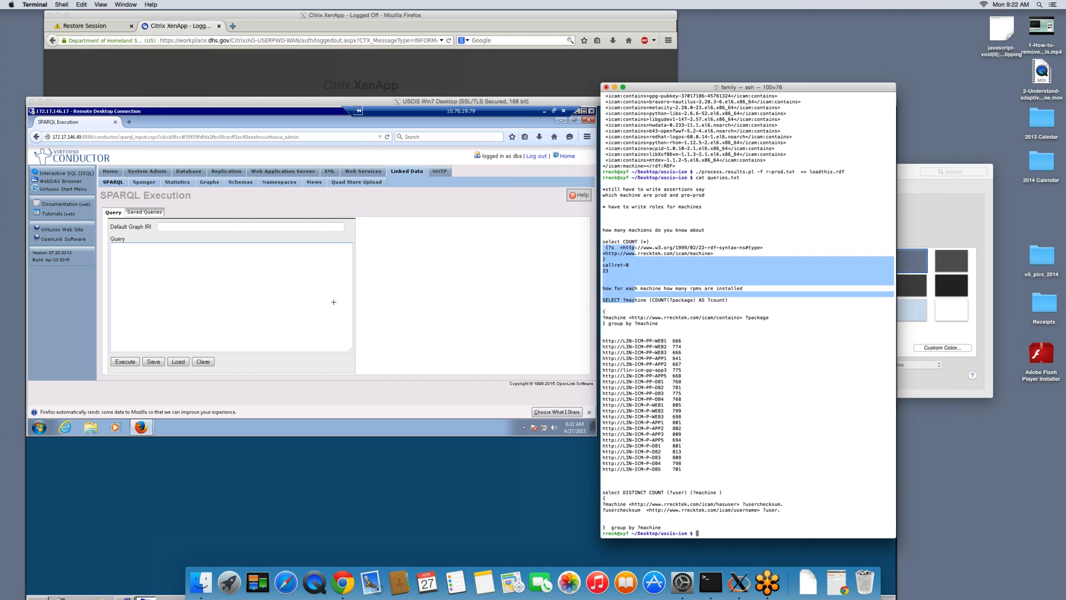
{"action": "left_click", "coordinate": [301, 304]}
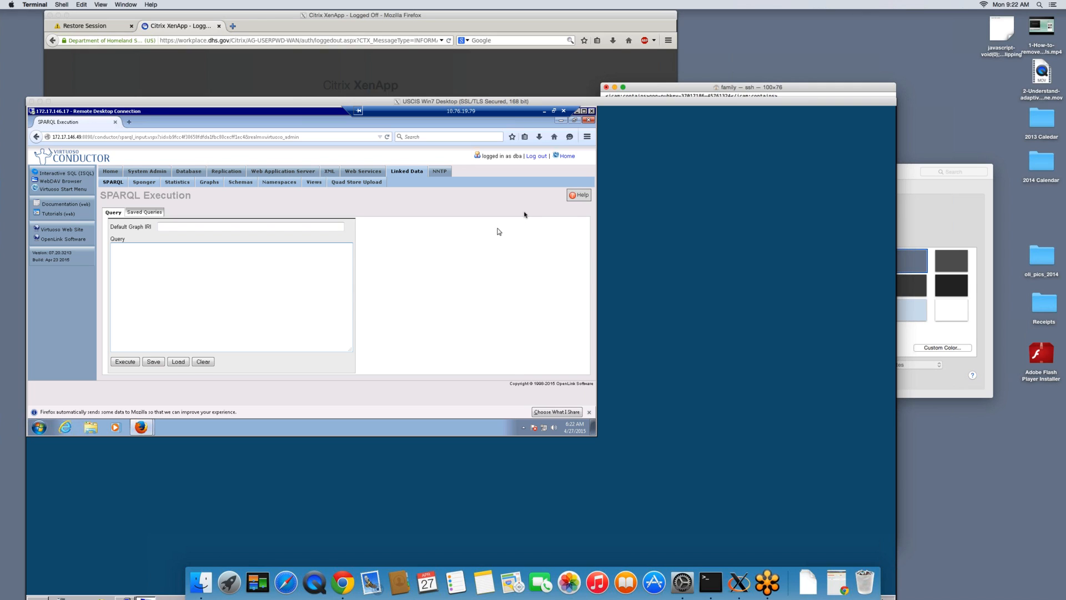
Copy the select COUNT (*) machine query from the Terminal and try to paste it into the SPARQL query box
{"action": "left_click", "coordinate": [632, 88]}
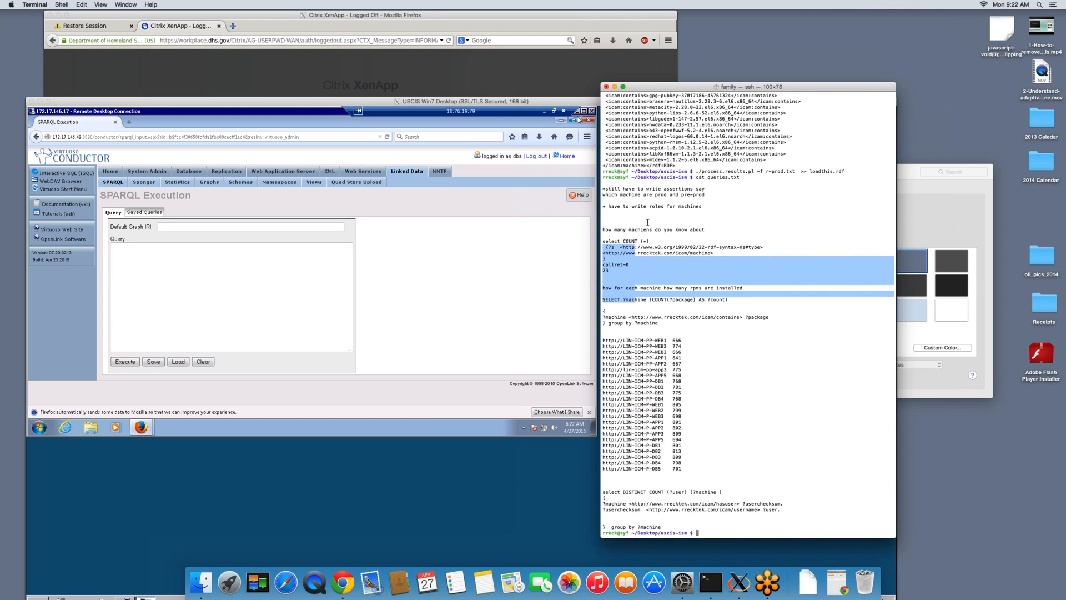
{"action": "left_click", "coordinate": [611, 243]}
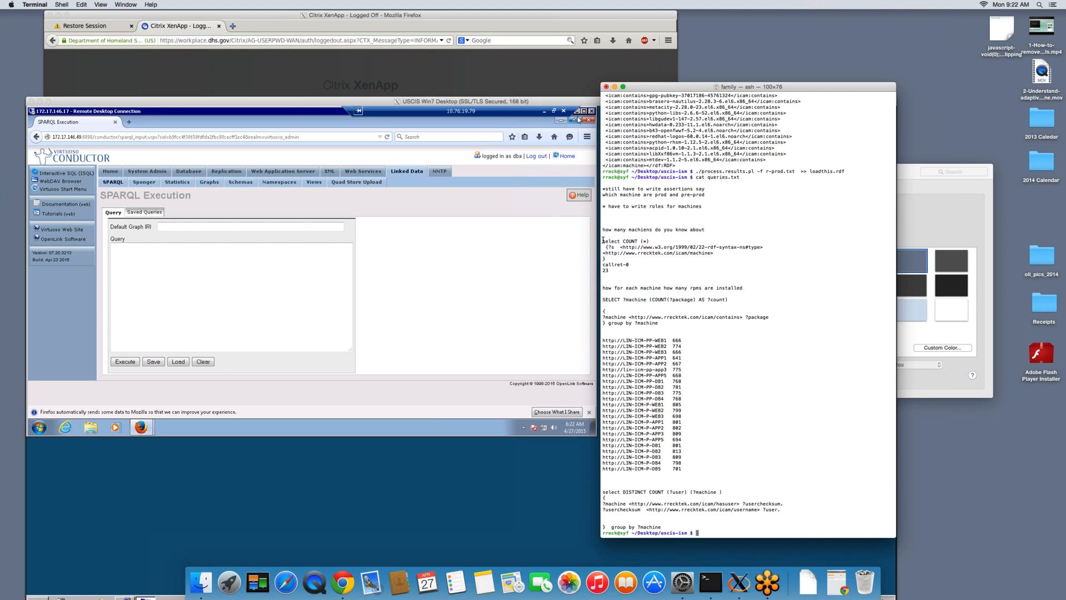
{"action": "left_click_drag", "start_coordinate": [611, 245], "coordinate": [636, 256]}
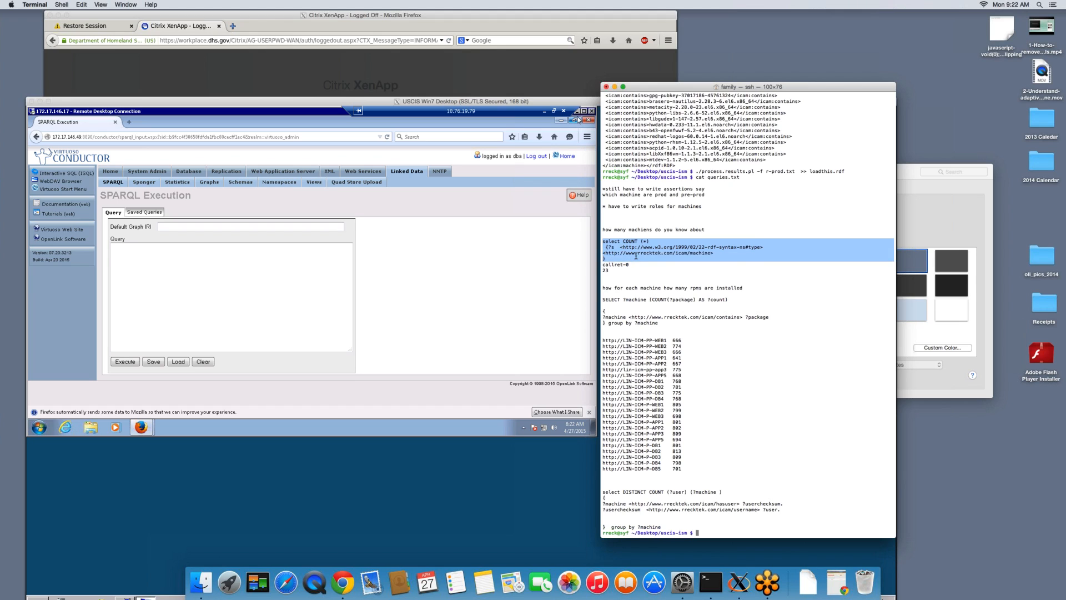
{"action": "right_click", "coordinate": [636, 255]}
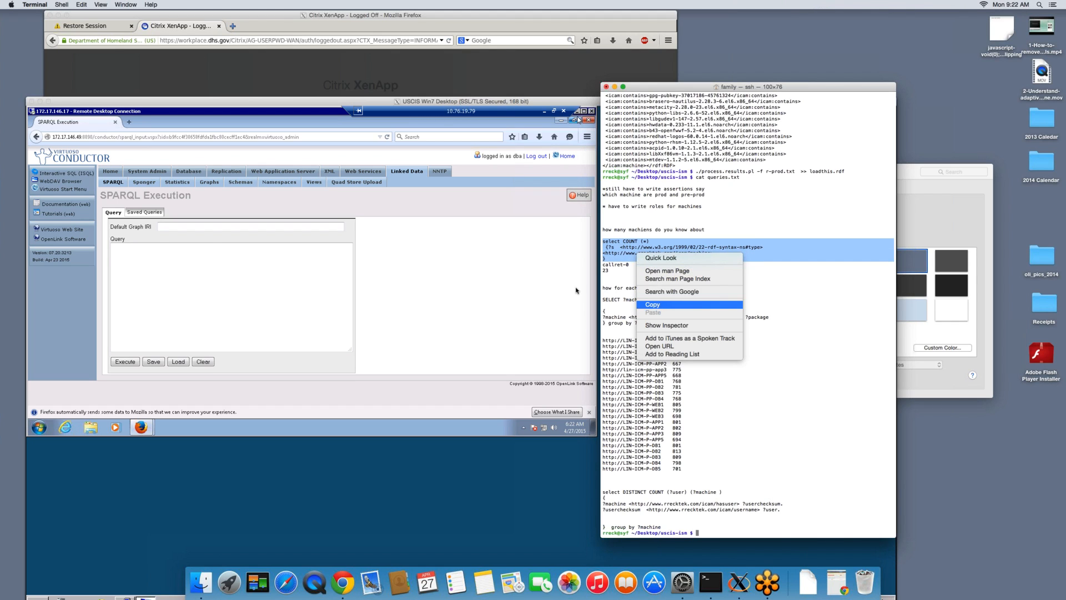
{"action": "left_click", "coordinate": [652, 304]}
{"action": "left_click", "coordinate": [307, 289]}
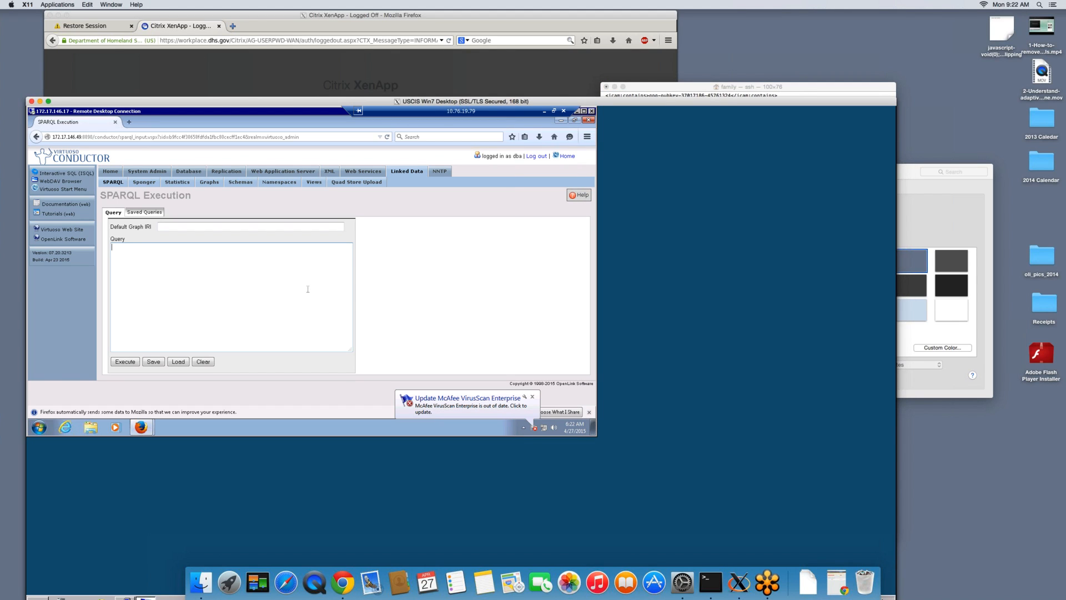
{"action": "right_click", "coordinate": [308, 288]}
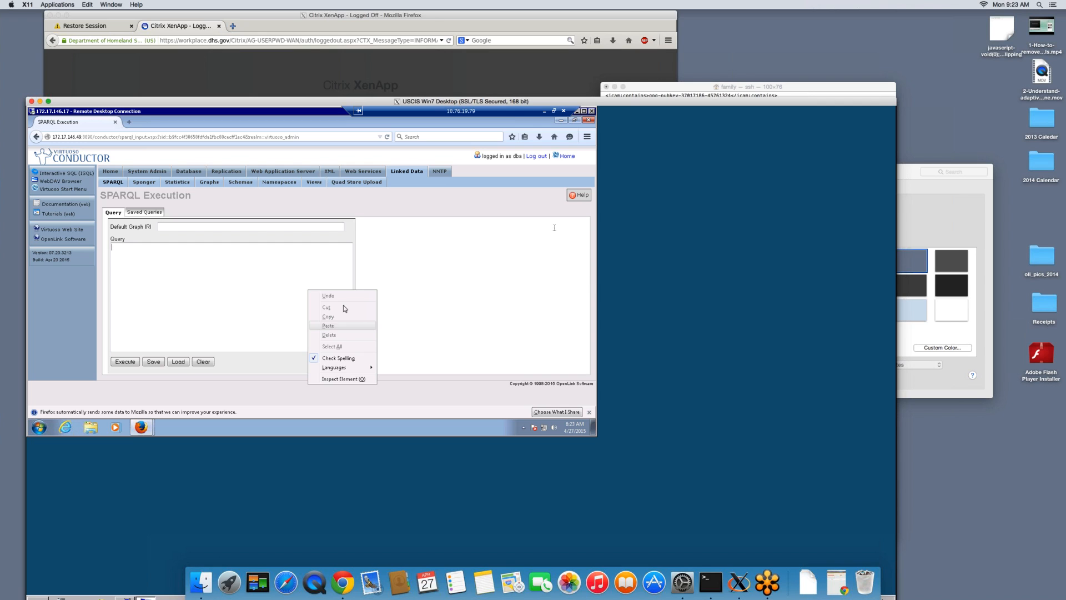
Abandon the paste attempt and reopen the SPARQL Execution page by way of Quad Store Upload
{"action": "left_click", "coordinate": [655, 87]}
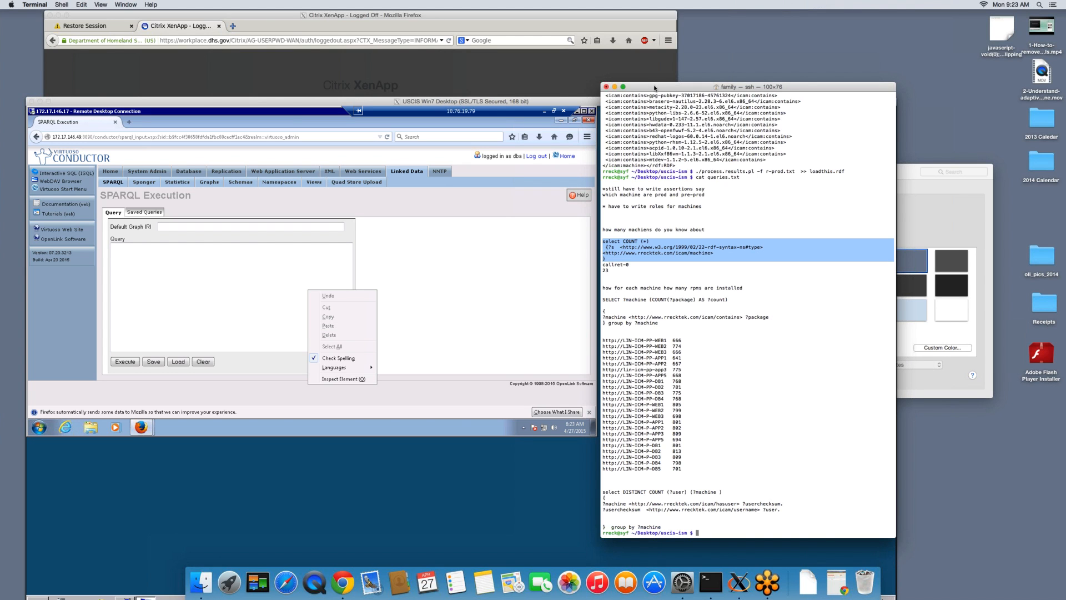
{"action": "left_click", "coordinate": [426, 251]}
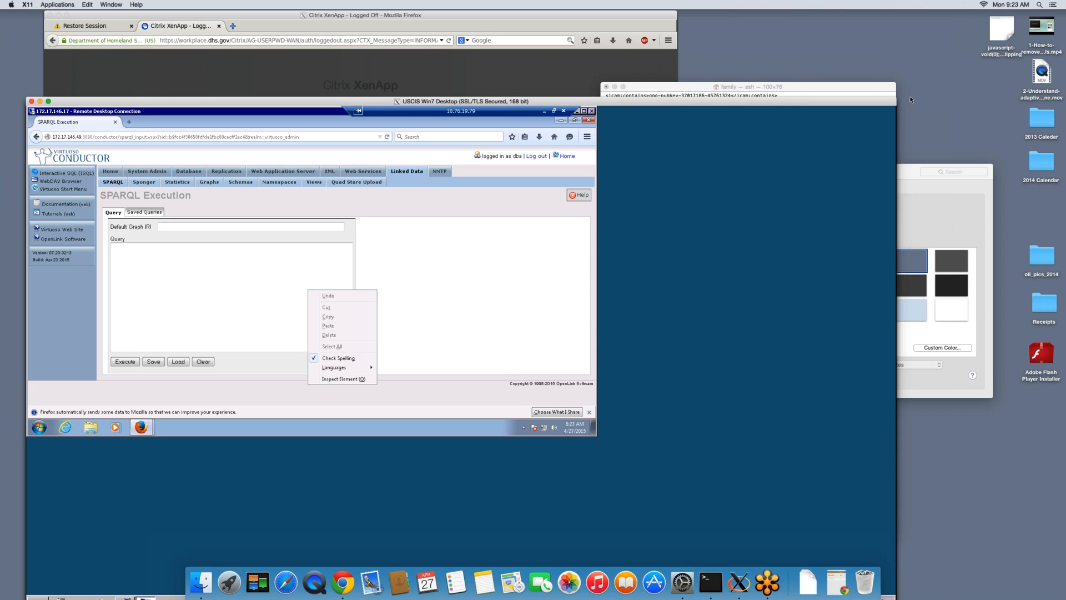
{"action": "key", "text": "super+Tab"}
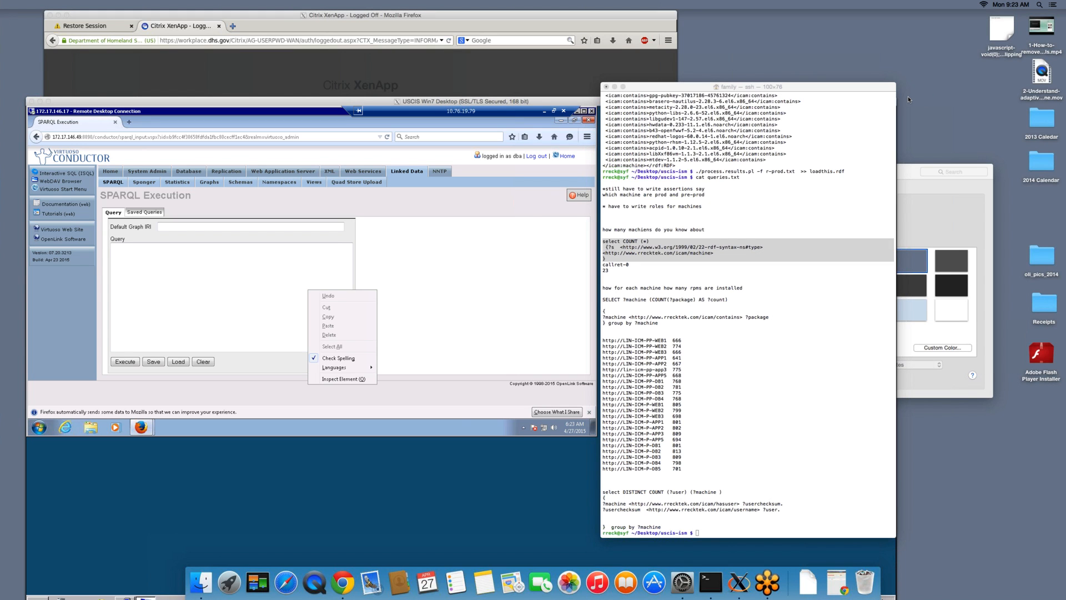
{"action": "left_click", "coordinate": [413, 224]}
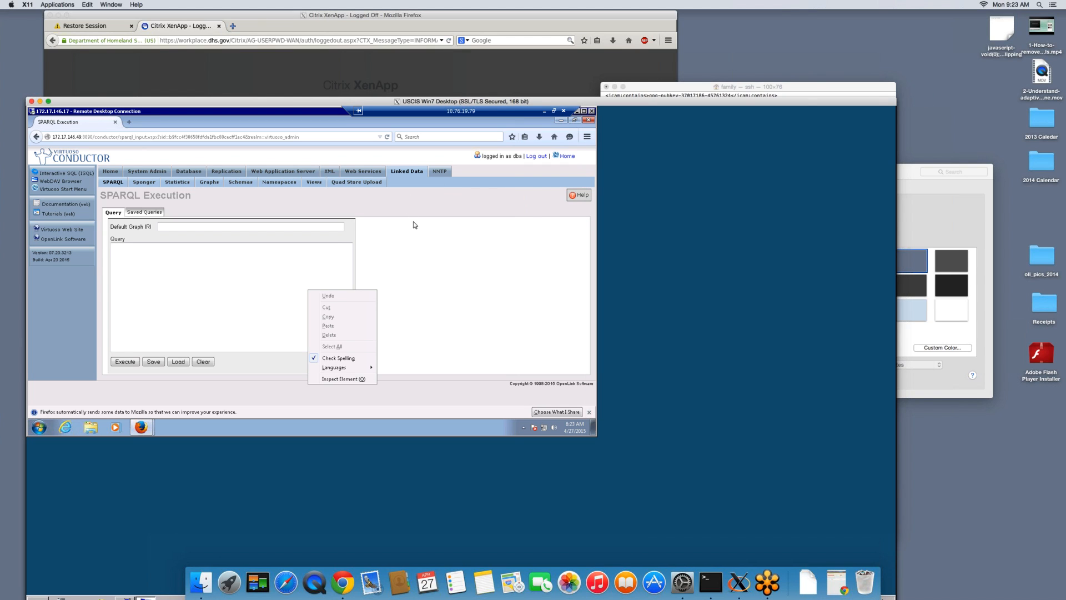
{"action": "left_click", "coordinate": [366, 184]}
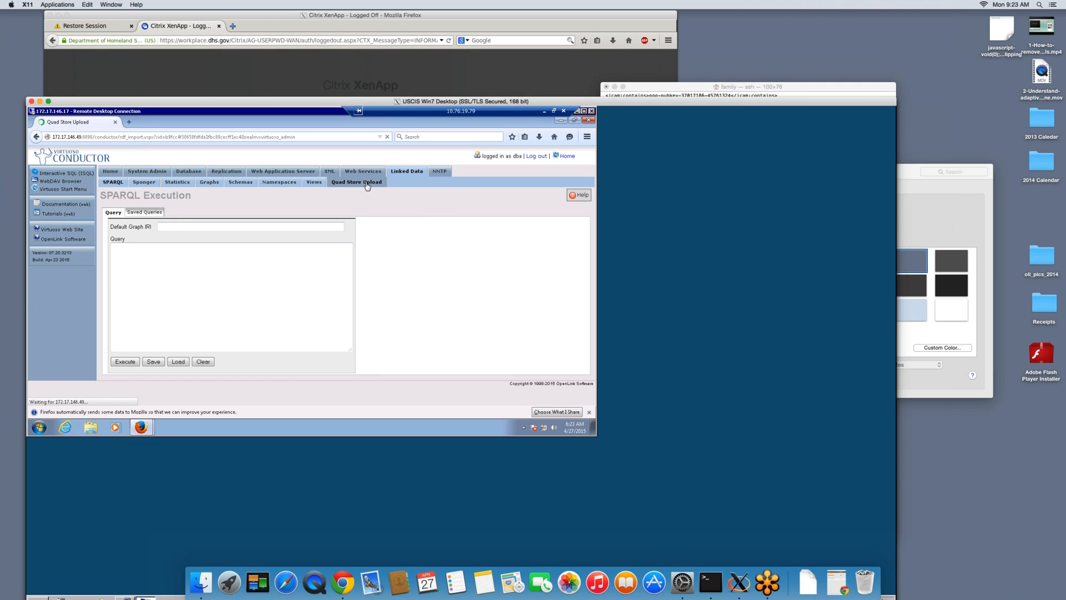
{"action": "left_click", "coordinate": [107, 183]}
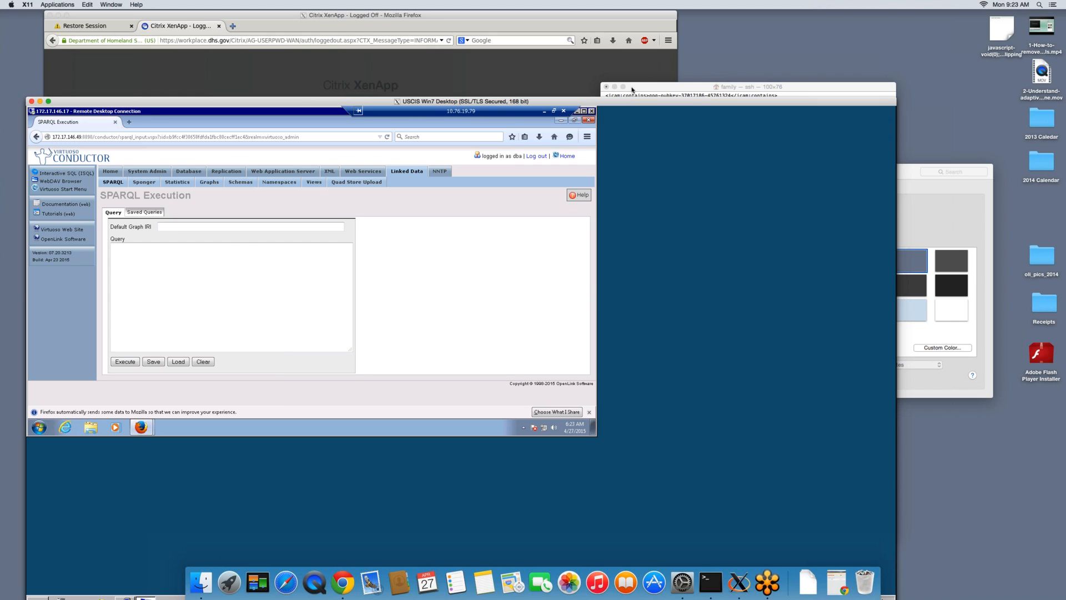
Consult the saved queries in the Terminal and begin the SPARQL query with the word select
{"action": "left_click", "coordinate": [632, 89]}
{"action": "left_click", "coordinate": [301, 274]}
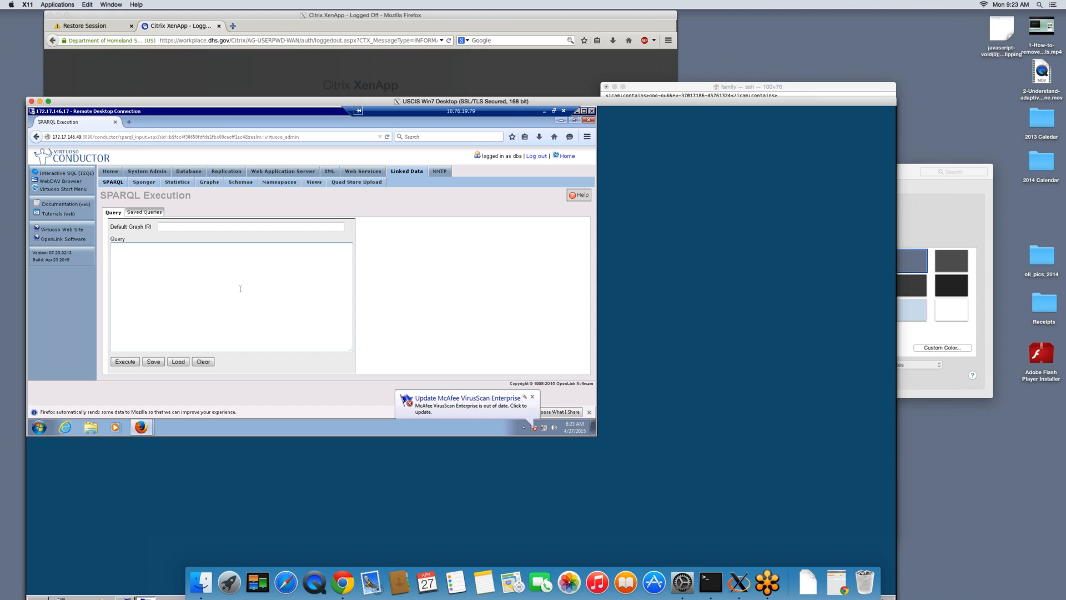
{"action": "type", "text": "select"}
Shrink the Terminal window to 71×42 and place it clear of the remote desktop with the package-count query readable
{"action": "left_click_drag", "start_coordinate": [635, 85], "coordinate": [713, 31]}
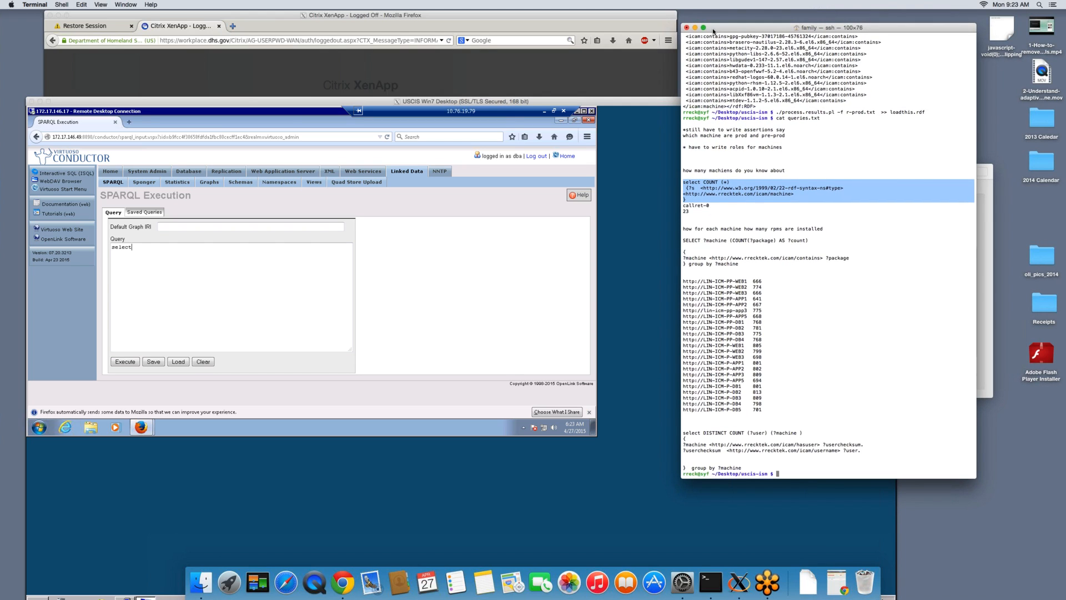
{"action": "left_click", "coordinate": [598, 103]}
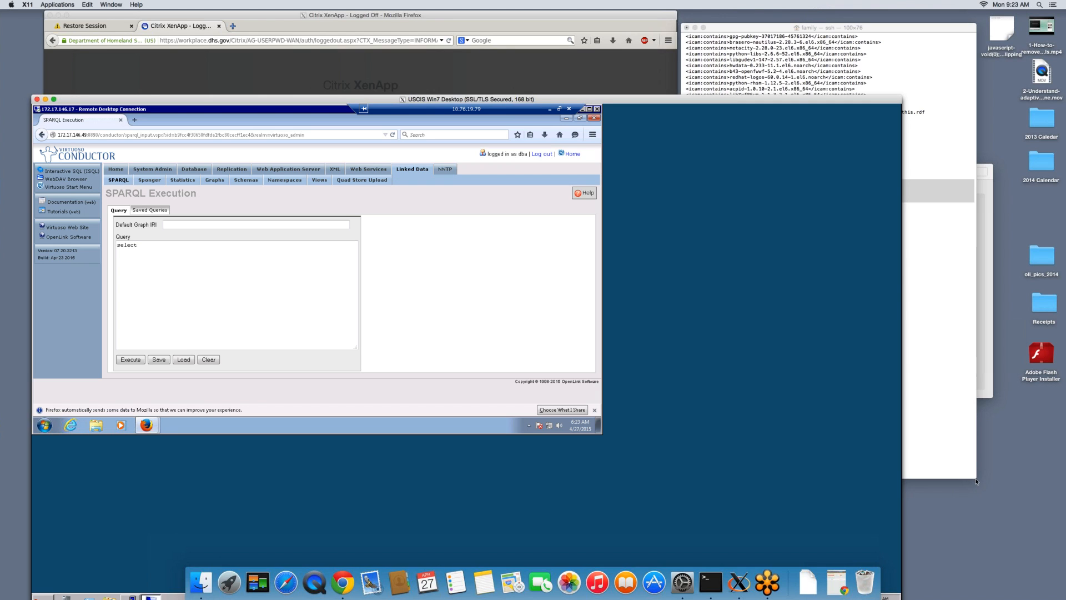
{"action": "left_click_drag", "start_coordinate": [976, 481], "coordinate": [890, 281]}
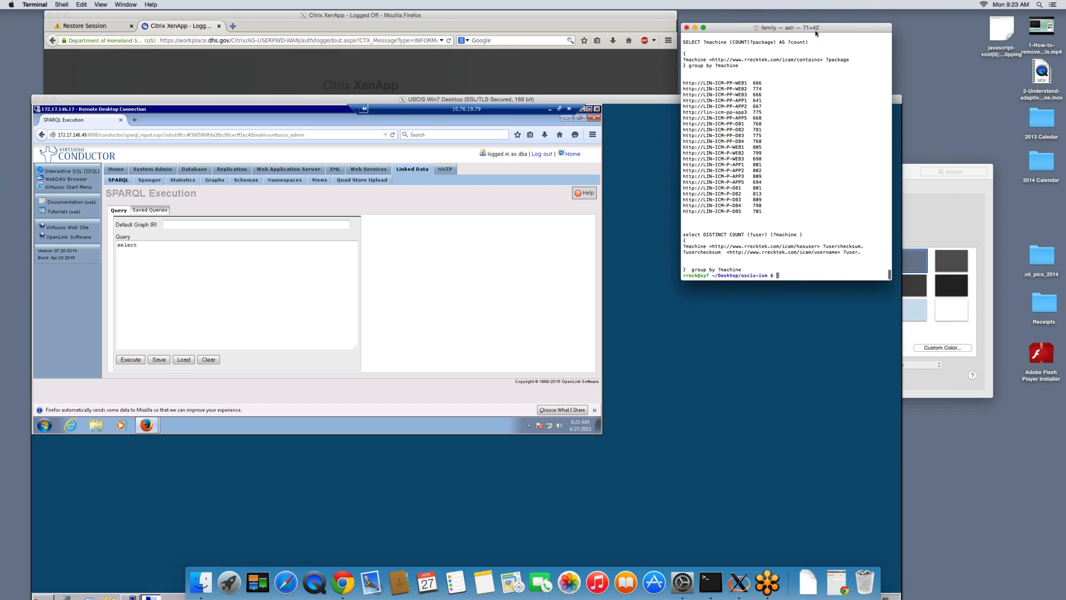
{"action": "left_click_drag", "start_coordinate": [817, 29], "coordinate": [1036, 464]}
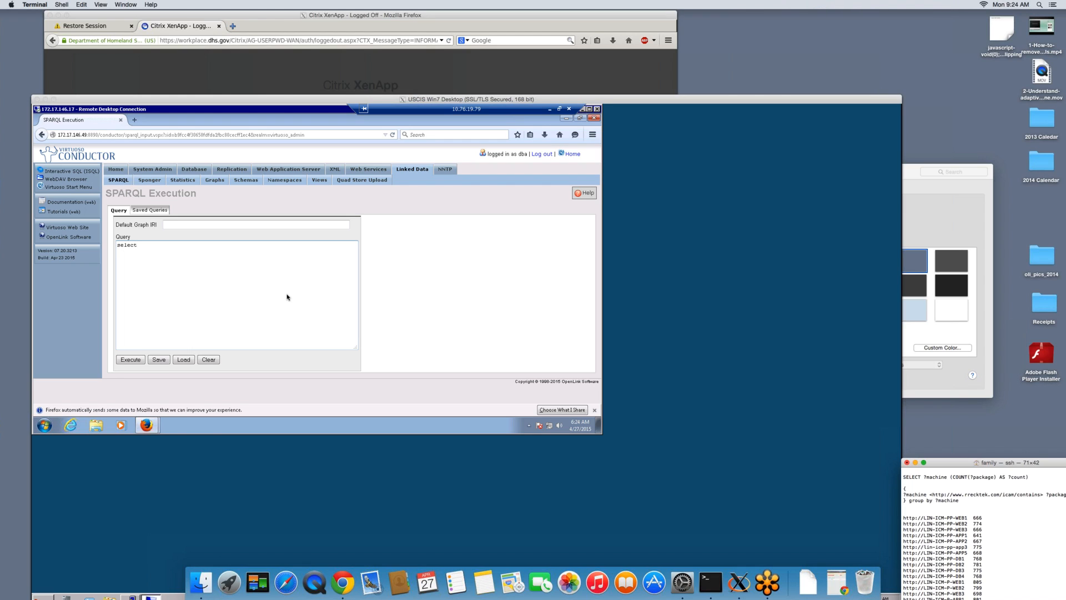
Complete the query's first line as select ?machine (COUNT(?package) AS ?count)
{"action": "left_click", "coordinate": [211, 284]}
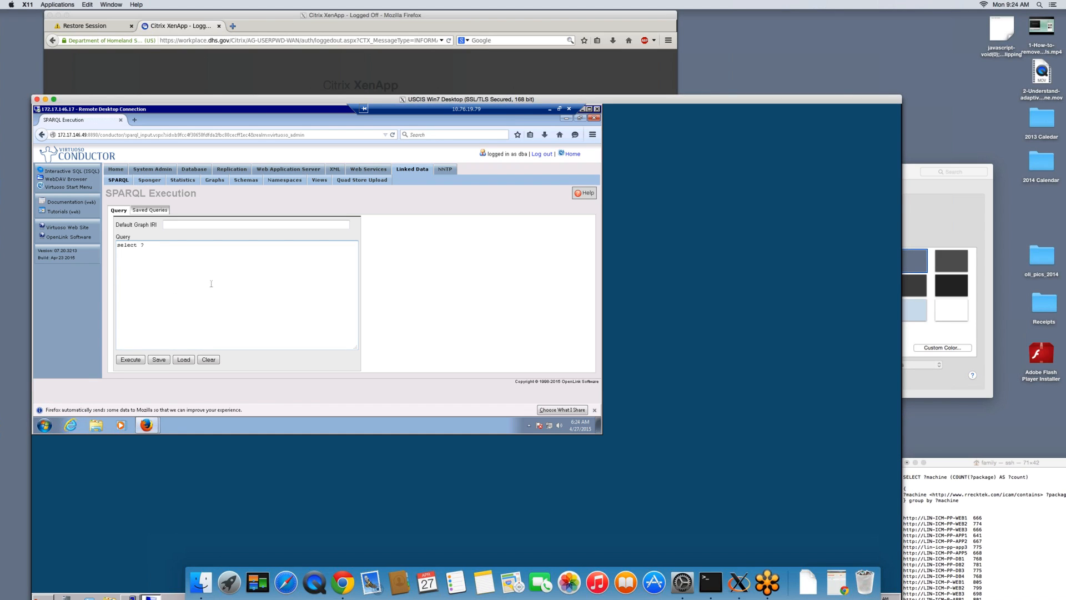
{"action": "type", "text": "?machine "}
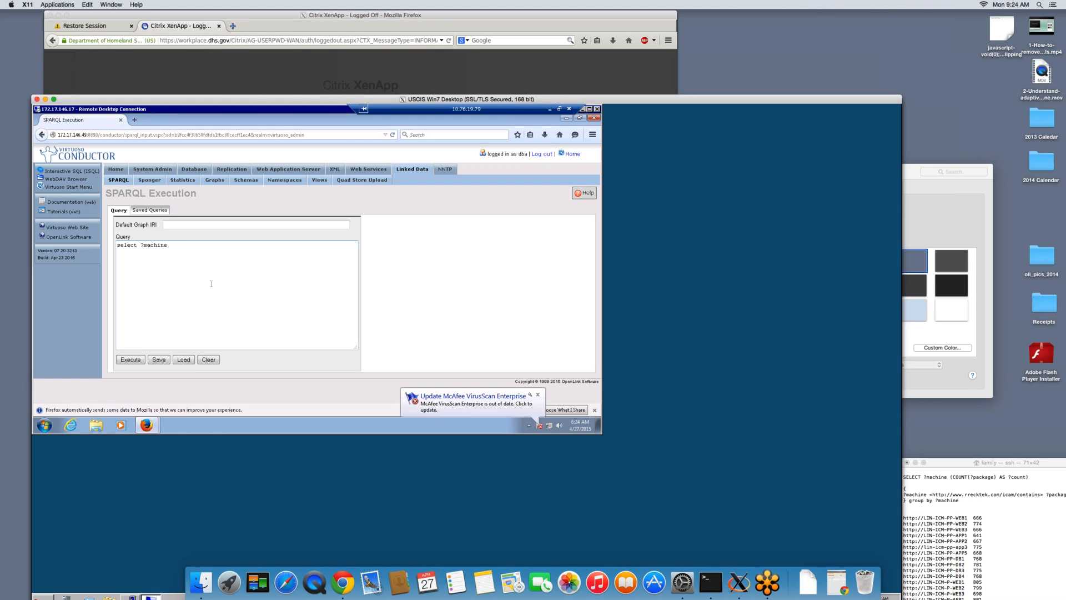
{"action": "type", "text": "(COUNT("}
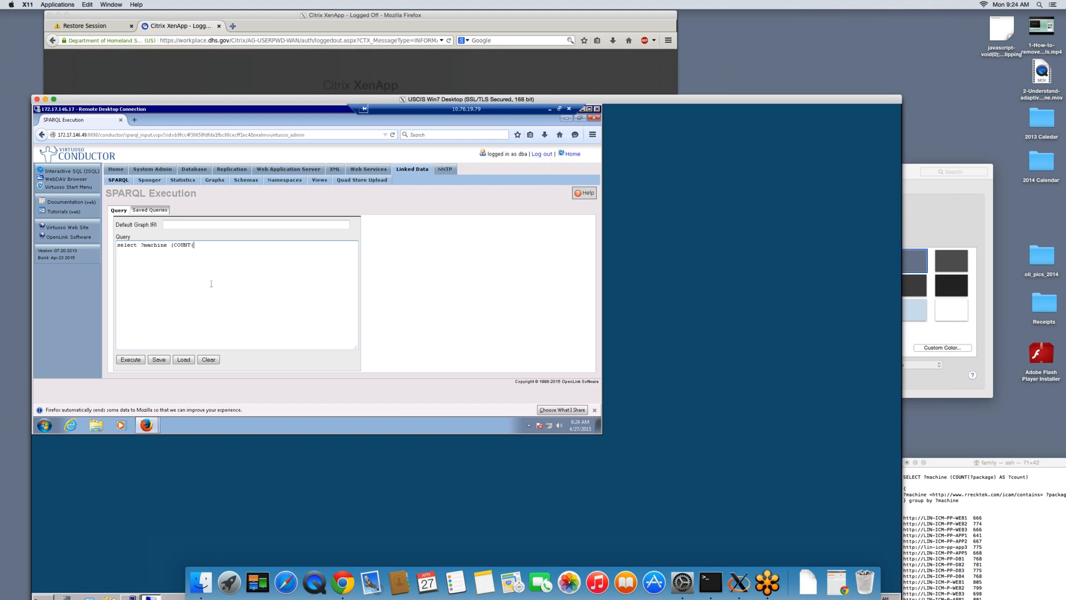
{"action": "type", "text": "?pa"}
{"action": "type", "text": "ckage) AS ?"}
{"action": "type", "text": "count"}
{"action": "type", "text": "chine "}
{"action": "type", "text": "<http"}
{"action": "type", "text": "://"}
{"action": "type", "text": "www.rrecktek.c"}
{"action": "type", "text": "om/c"}
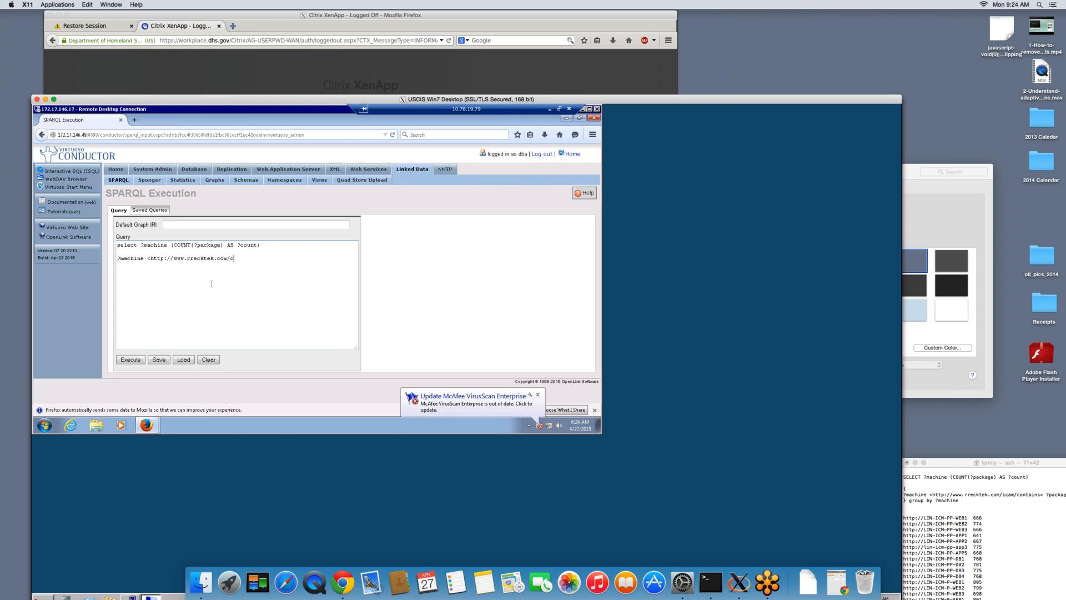
{"action": "type", "text": "ontains"}
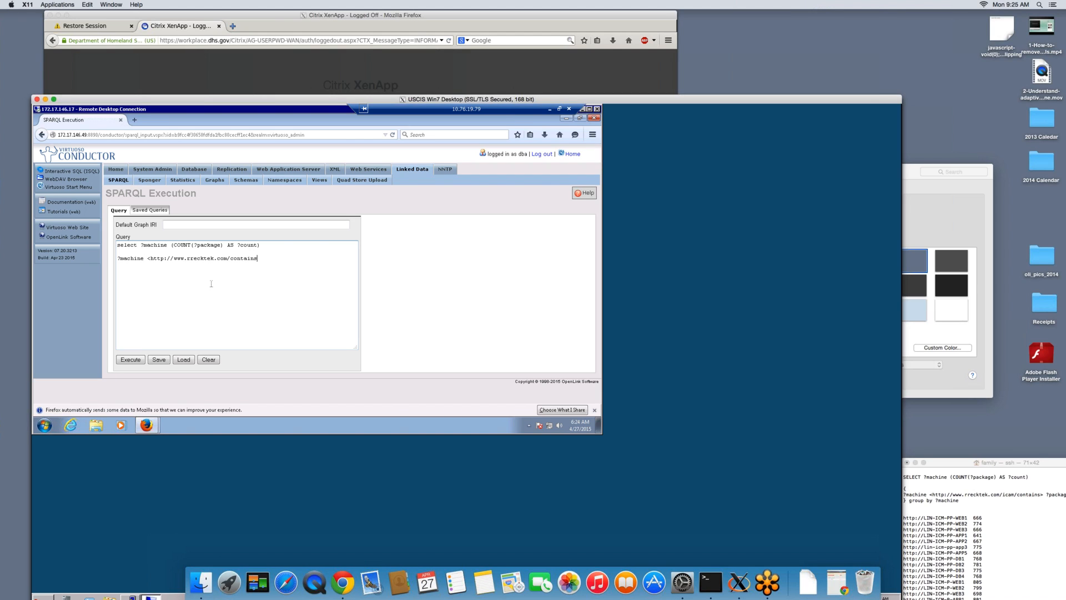
{"action": "type", "text": "> ?pack"}
{"action": "type", "text": "age. ) "}
{"action": "type", "text": "gr"}
{"action": "type", "text": "oup by ?,machine"}
Finish the query with group by ?machine and execute it
{"action": "key", "text": "BackSpace"}
{"action": "left_click", "coordinate": [130, 360]}
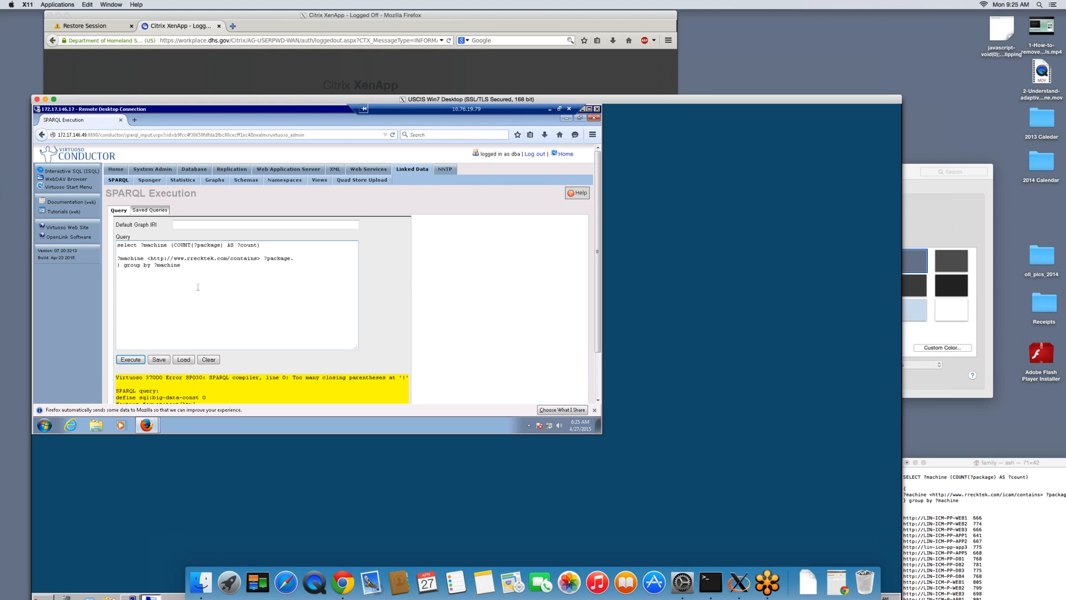
{"action": "left_click", "coordinate": [165, 253]}
{"action": "left_click", "coordinate": [132, 361]}
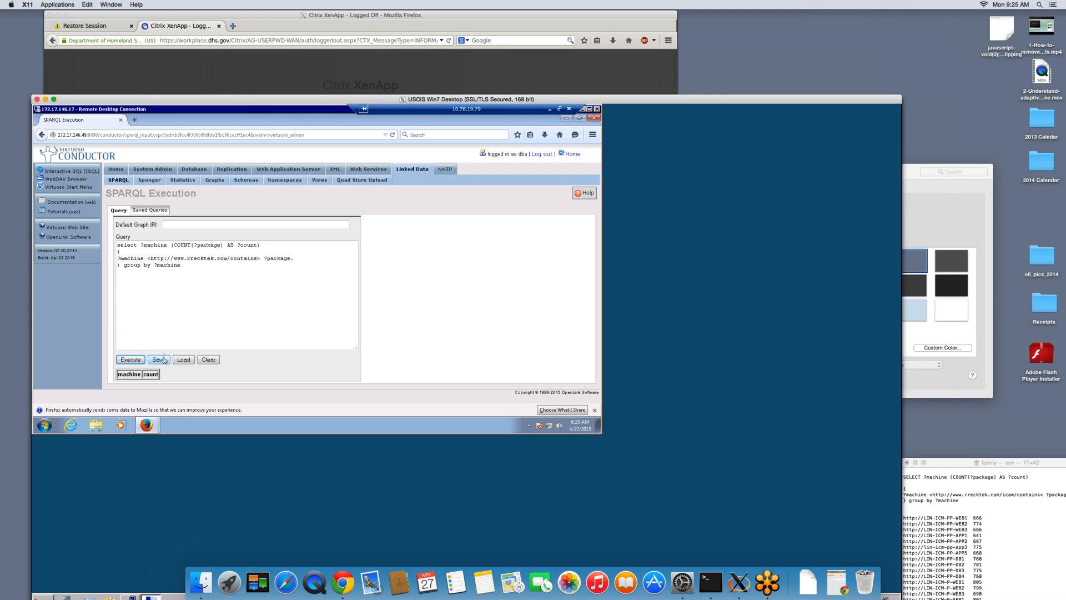
{"action": "left_click", "coordinate": [231, 259]}
{"action": "type", "text": "i"}
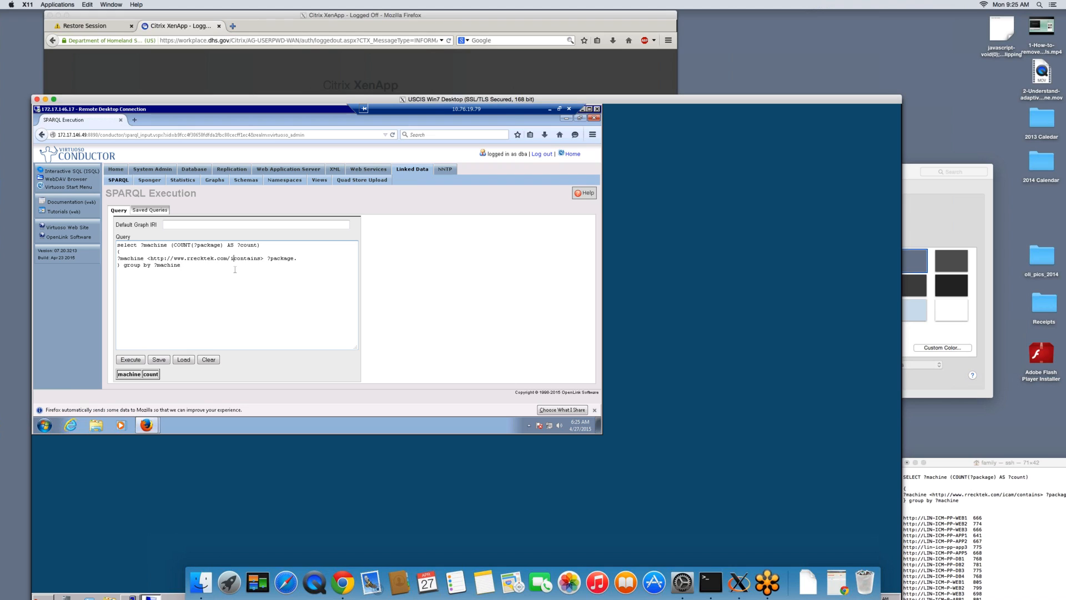
{"action": "type", "text": "cam/"}
{"action": "left_click", "coordinate": [132, 360]}
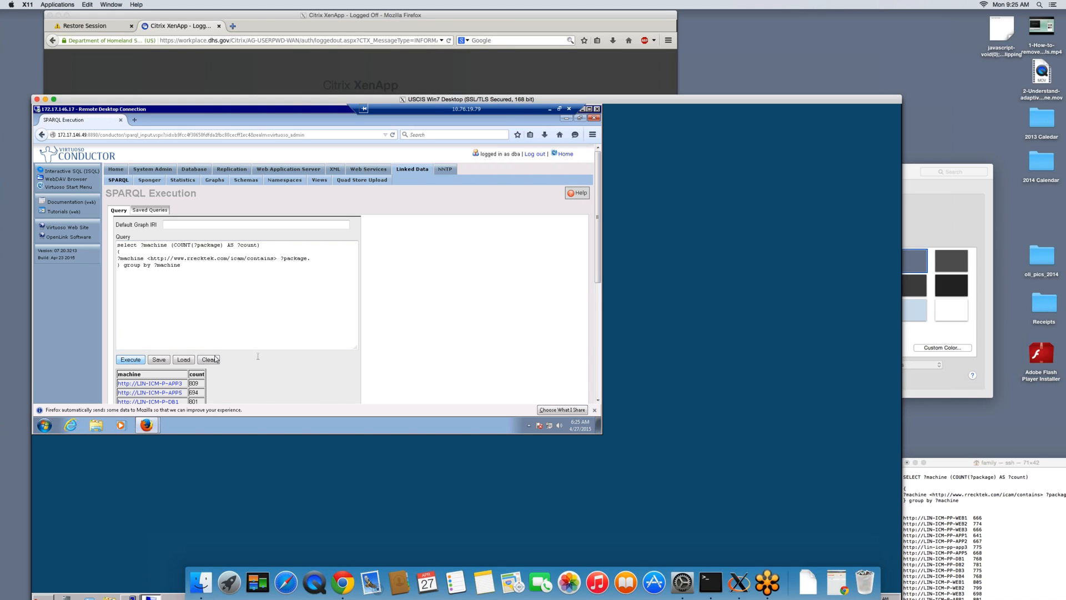
Examine the result table of installed package counts per machine and compare it with the query text
{"action": "scroll", "coordinate": [259, 360], "scroll_direction": "down", "scroll_amount": 3}
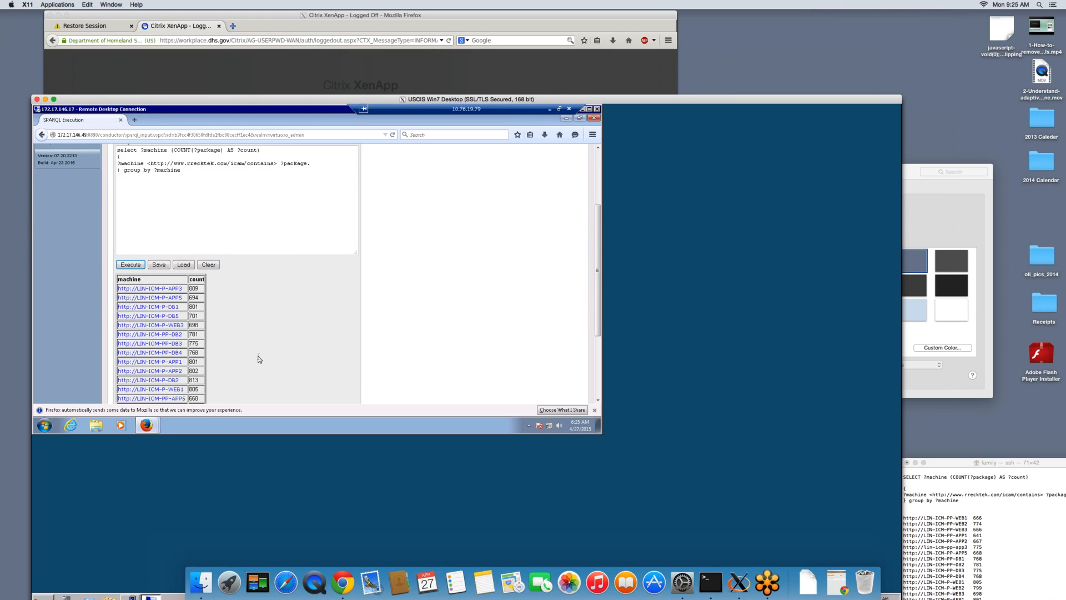
{"action": "scroll", "coordinate": [259, 359], "scroll_direction": "down", "scroll_amount": 4}
{"action": "scroll", "coordinate": [217, 312], "scroll_direction": "down", "scroll_amount": 3}
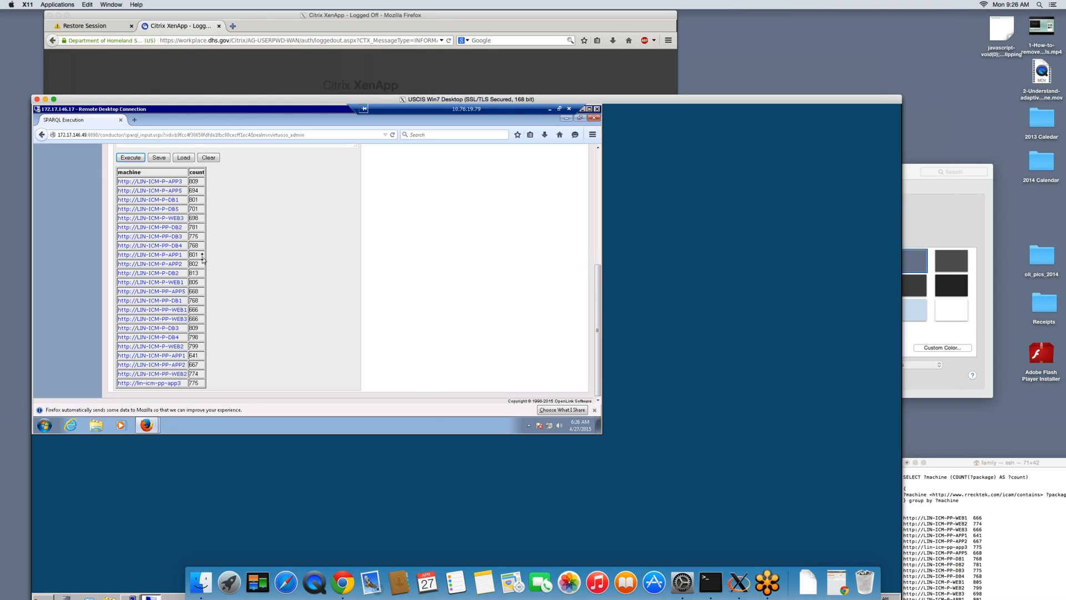
{"action": "scroll", "coordinate": [202, 259], "scroll_direction": "up", "scroll_amount": 5}
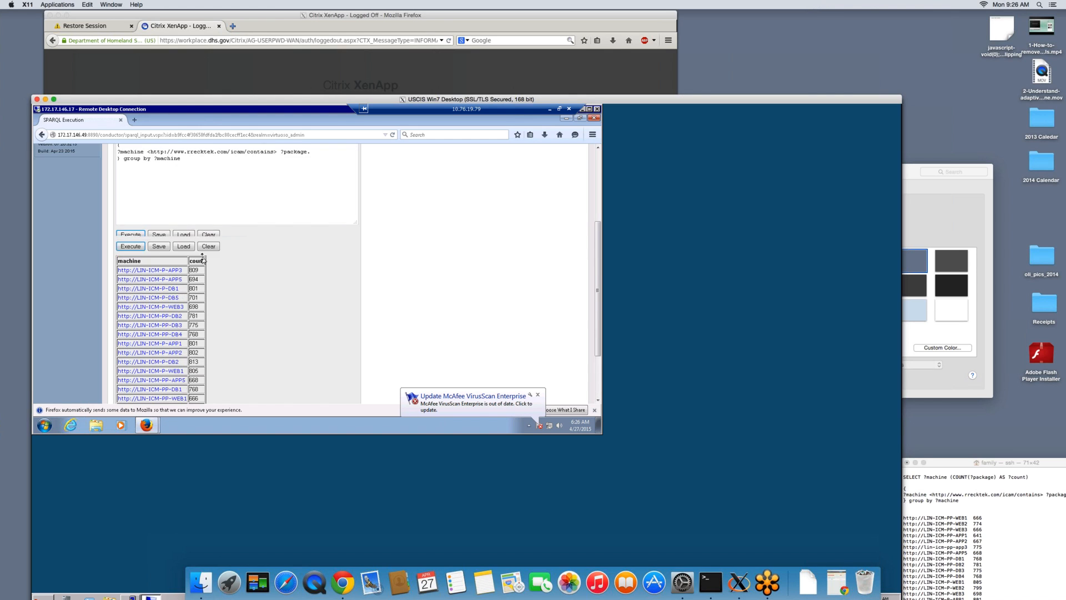
{"action": "scroll", "coordinate": [196, 257], "scroll_direction": "up", "scroll_amount": 2}
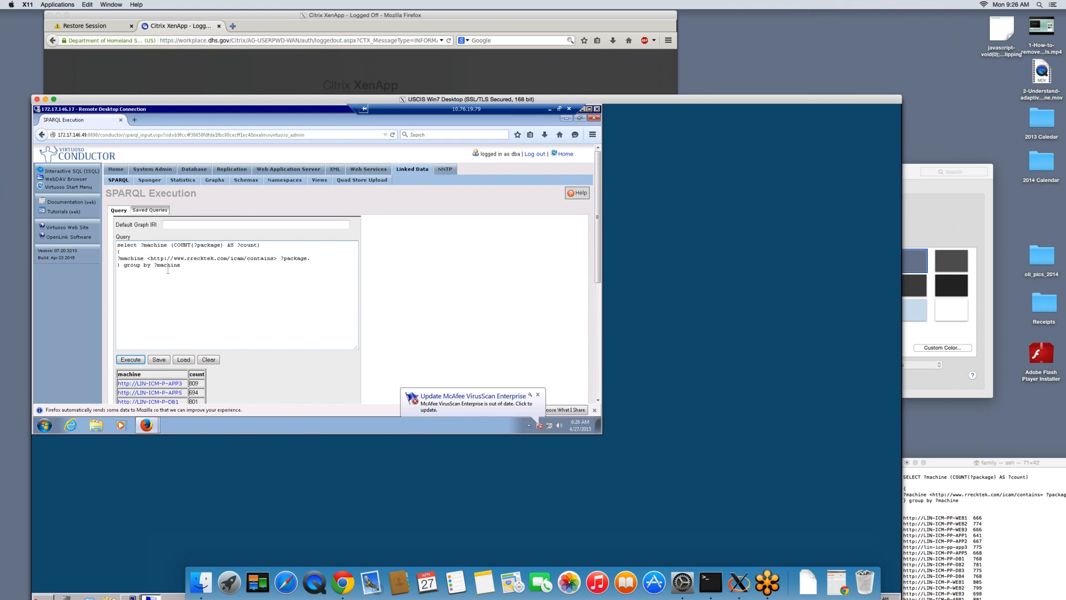
{"action": "scroll", "coordinate": [168, 270], "scroll_direction": "down", "scroll_amount": 5}
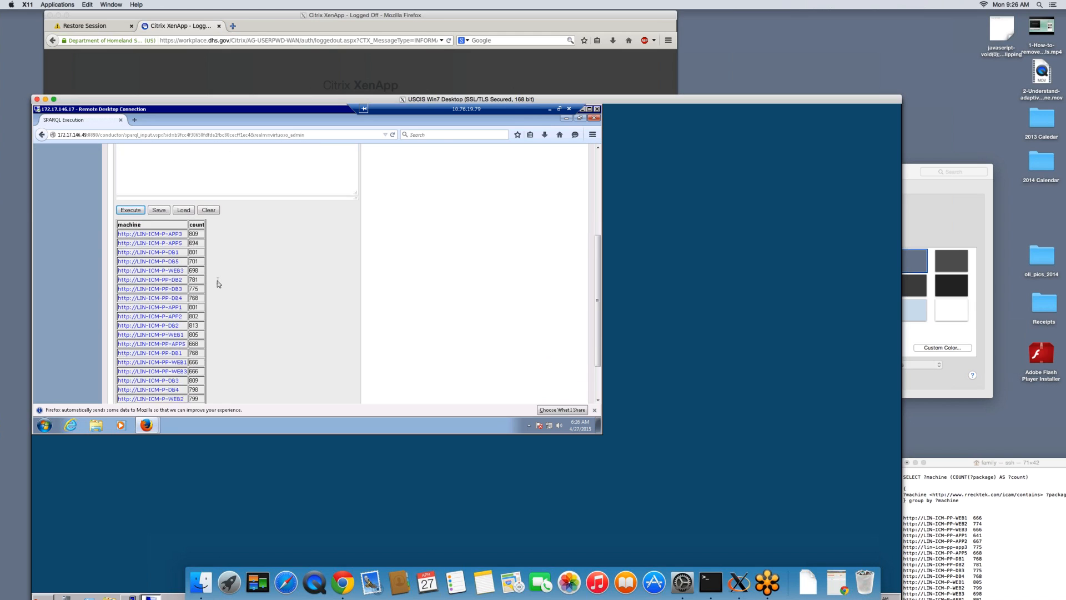
{"action": "scroll", "coordinate": [217, 283], "scroll_direction": "down", "scroll_amount": 3}
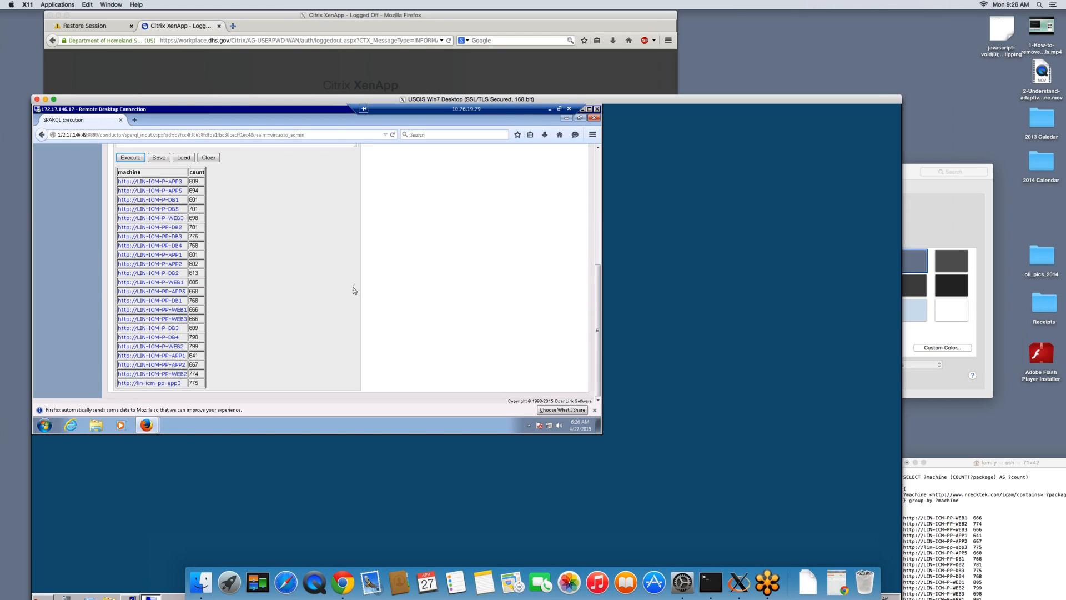